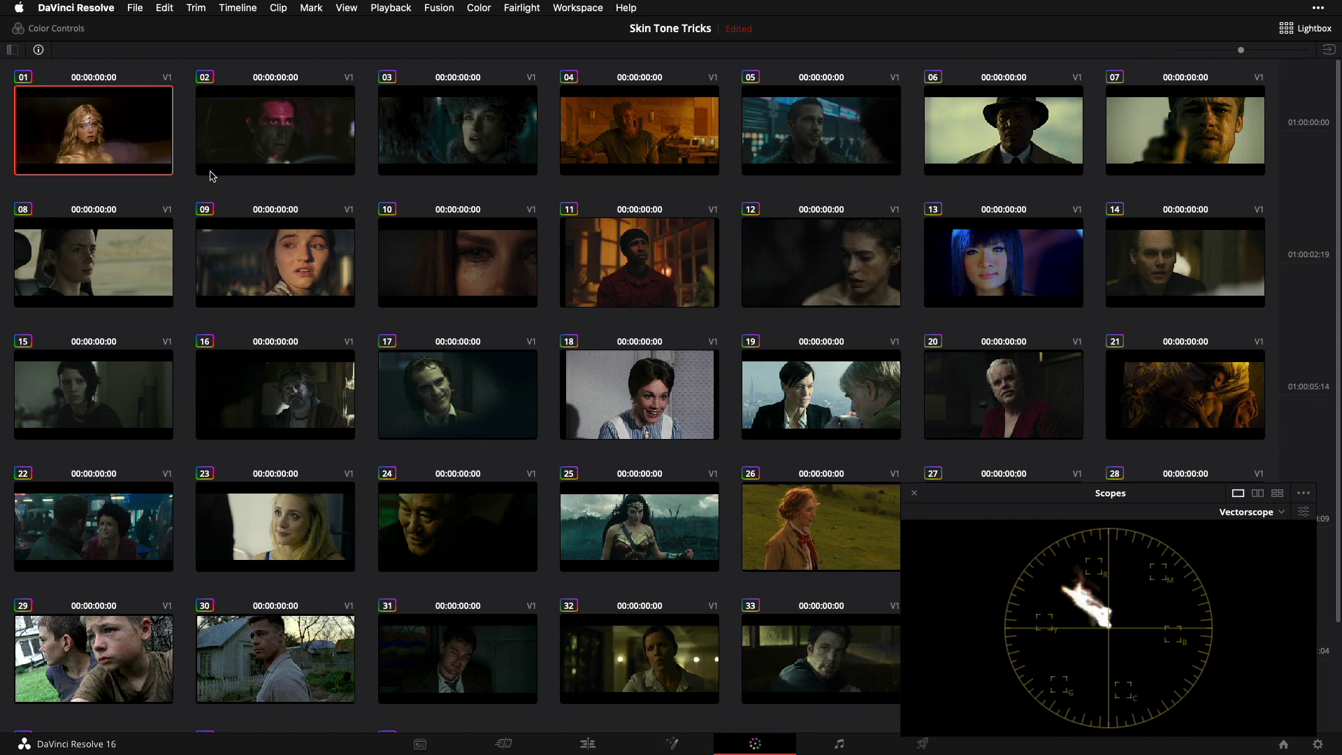
Close the lightbox and enable the shared BLACK skin-sample node.
{"action": "key", "text": "Escape"}
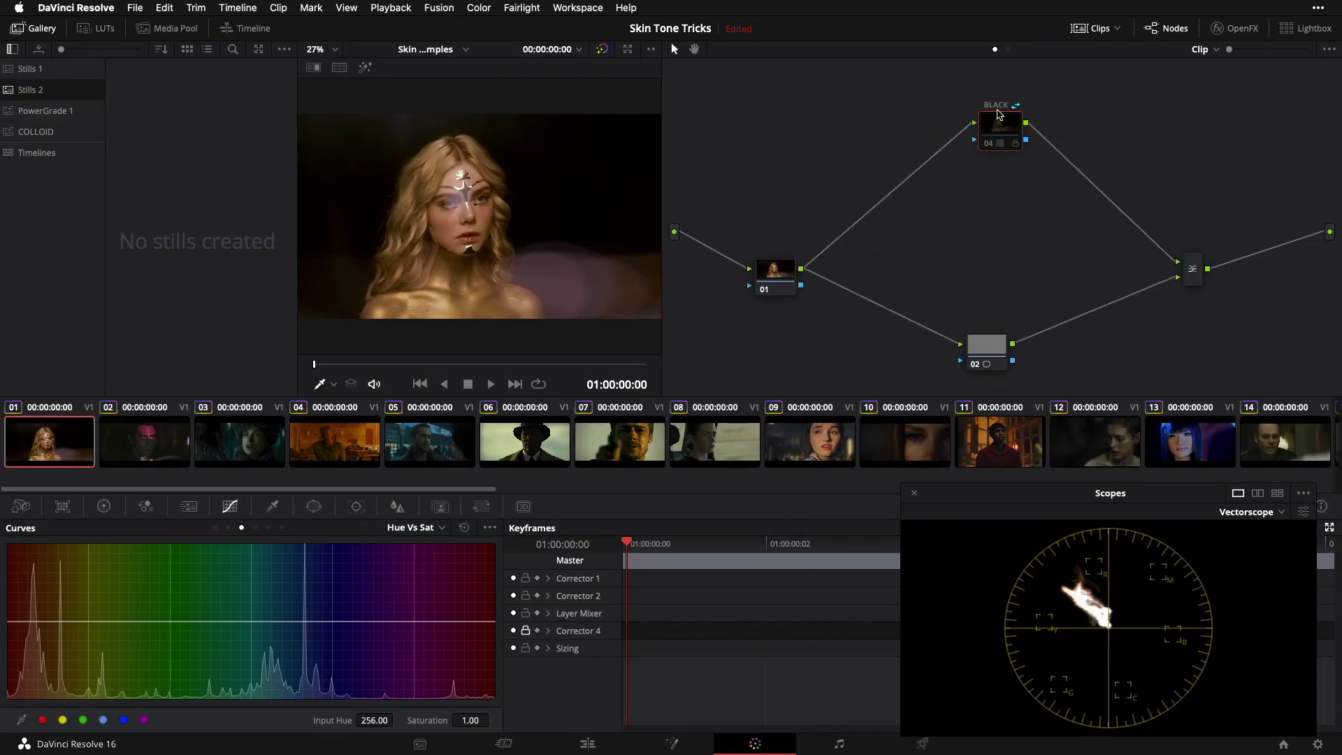
{"action": "left_click_drag", "start_coordinate": [998, 114], "coordinate": [1000, 112]}
{"action": "key", "text": "ctrl+d"}
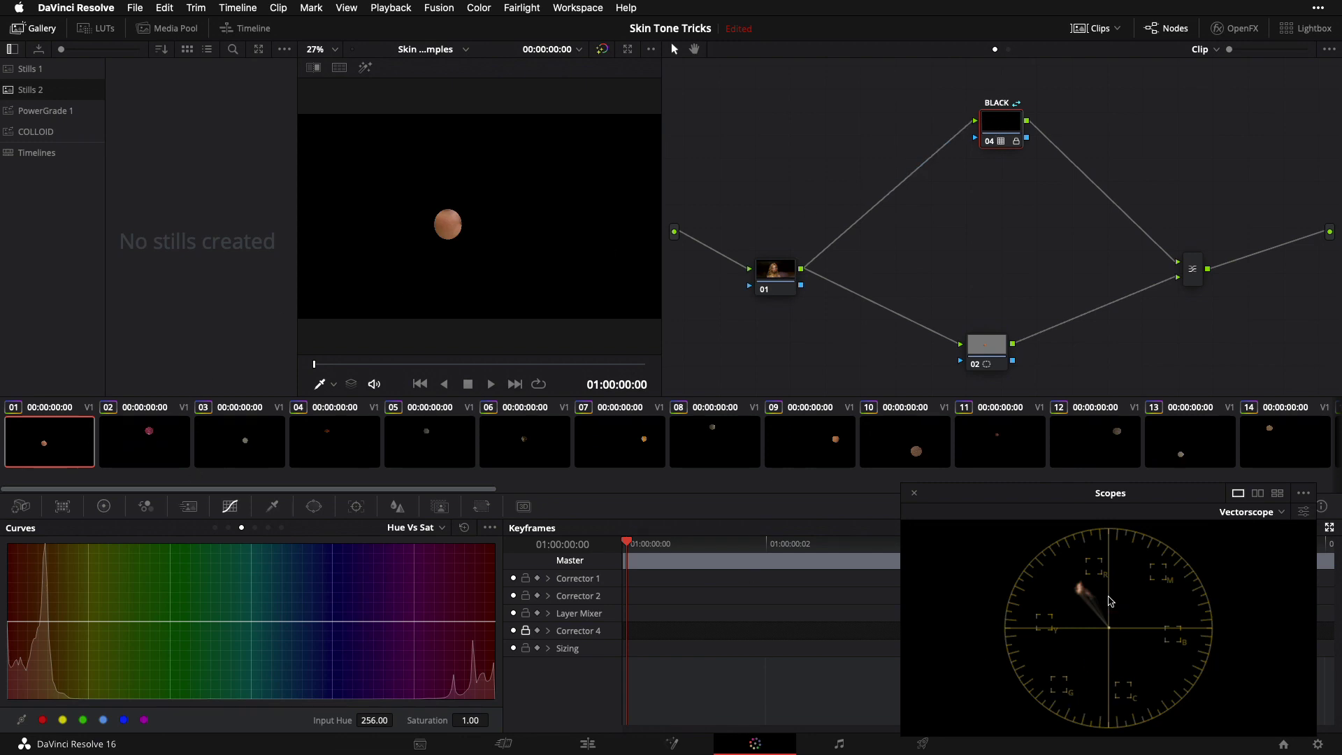
Review the isolated skin samples of clips 02, 03 and 04, then disable the BLACK node.
{"action": "left_click", "coordinate": [146, 449]}
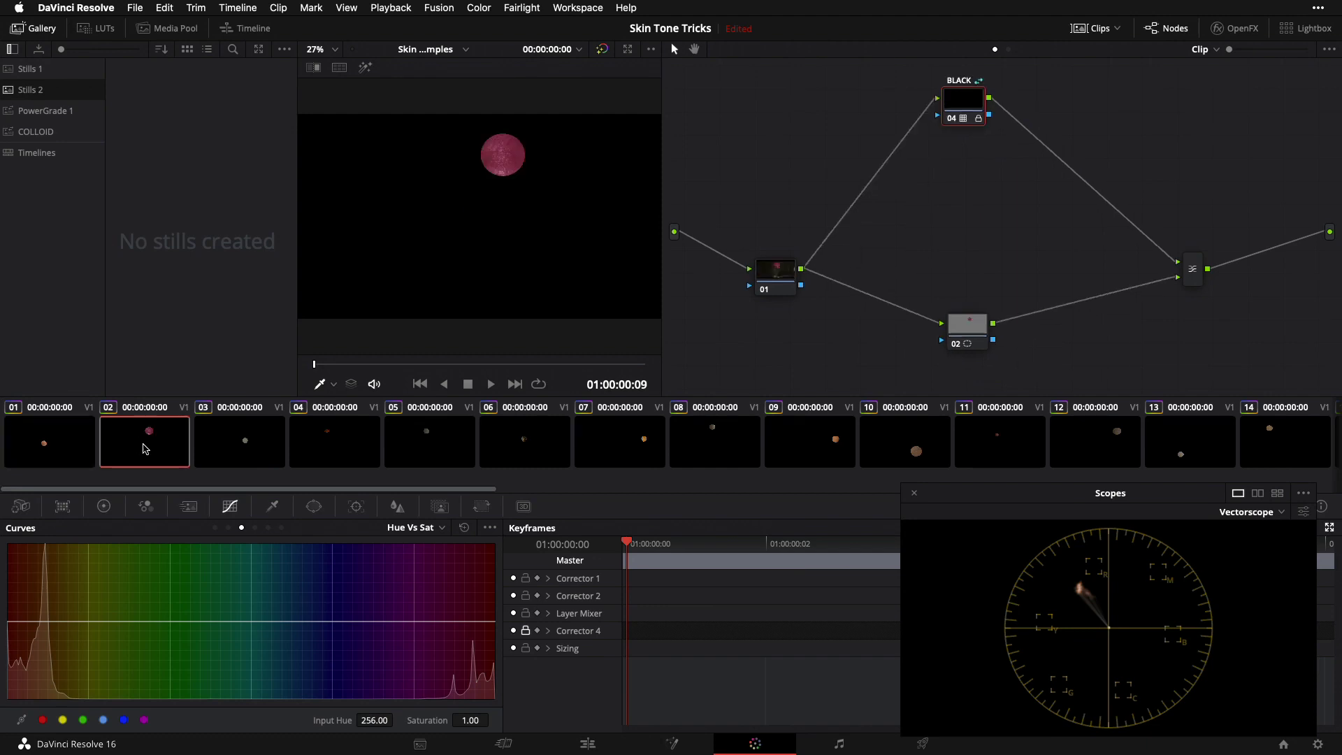
{"action": "left_click", "coordinate": [231, 445]}
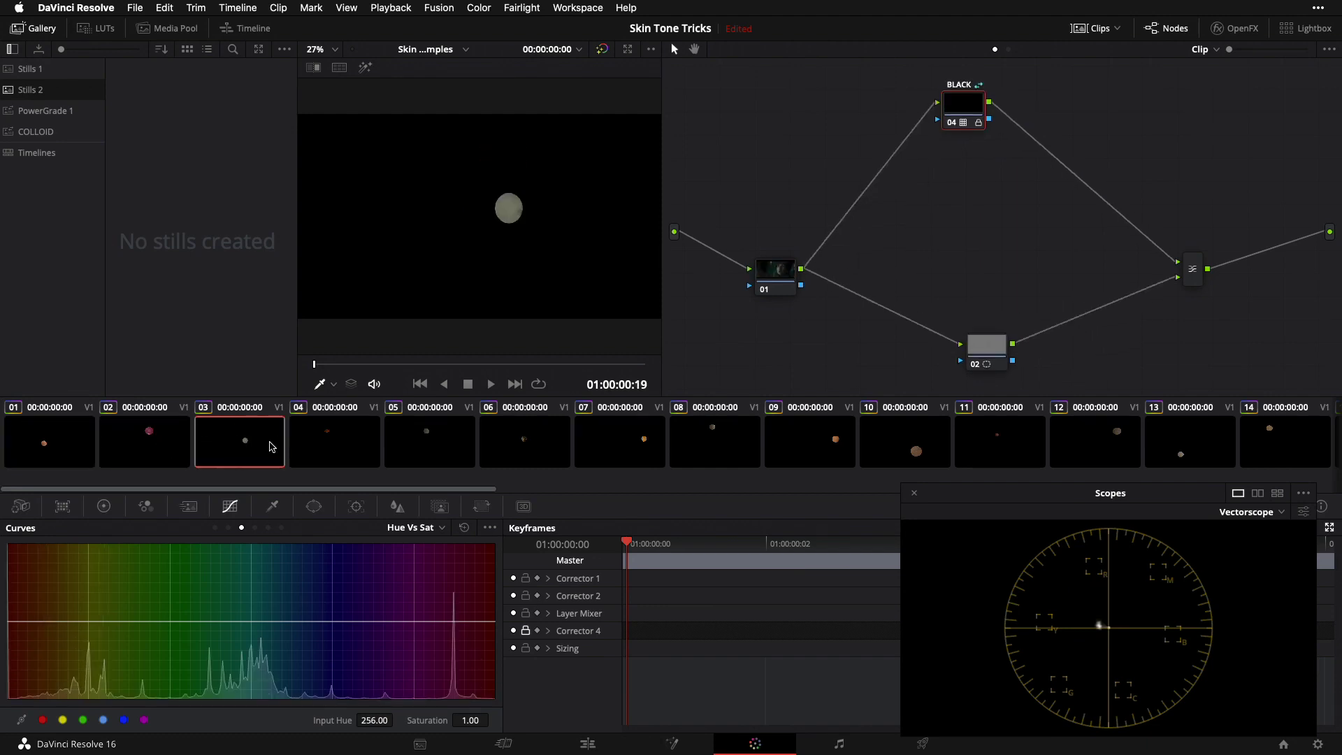
{"action": "left_click", "coordinate": [331, 449]}
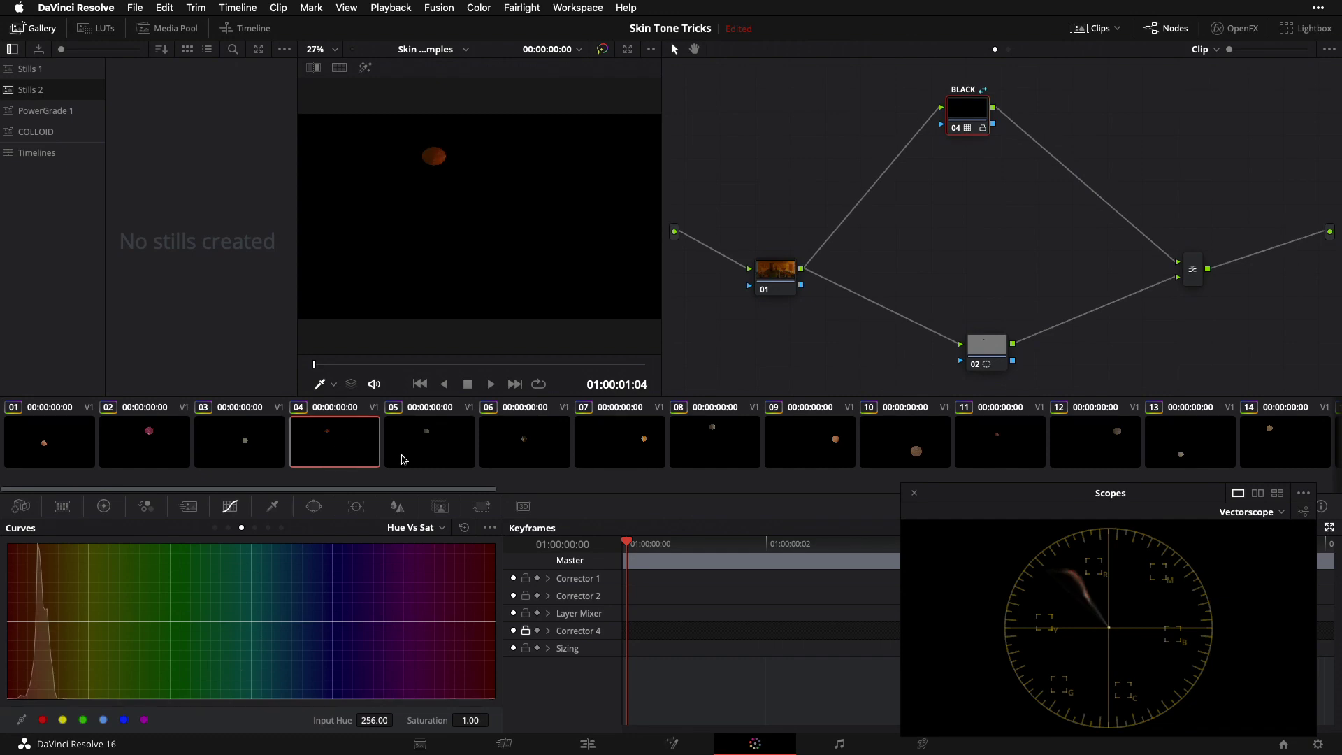
{"action": "key", "text": "ctrl+d"}
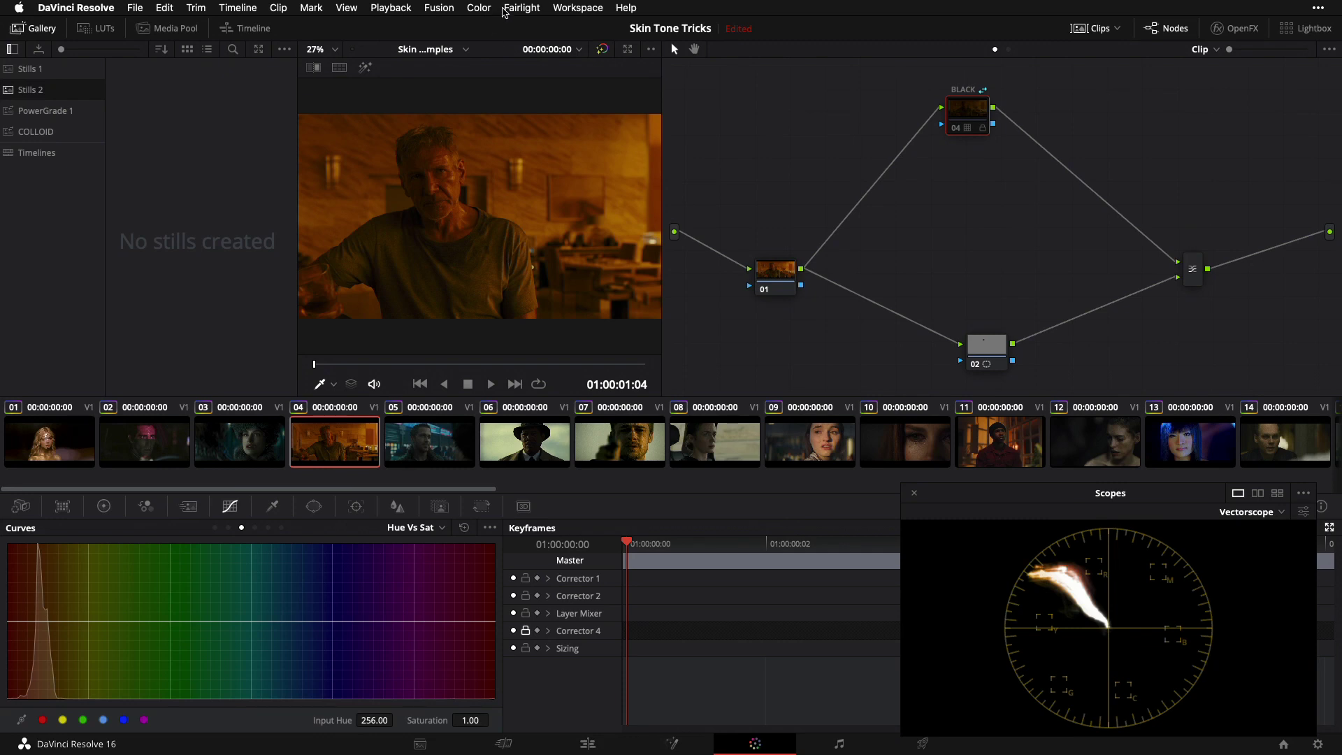
Switch the Color page to the Skin Tone Grades timeline.
{"action": "left_click", "coordinate": [438, 50]}
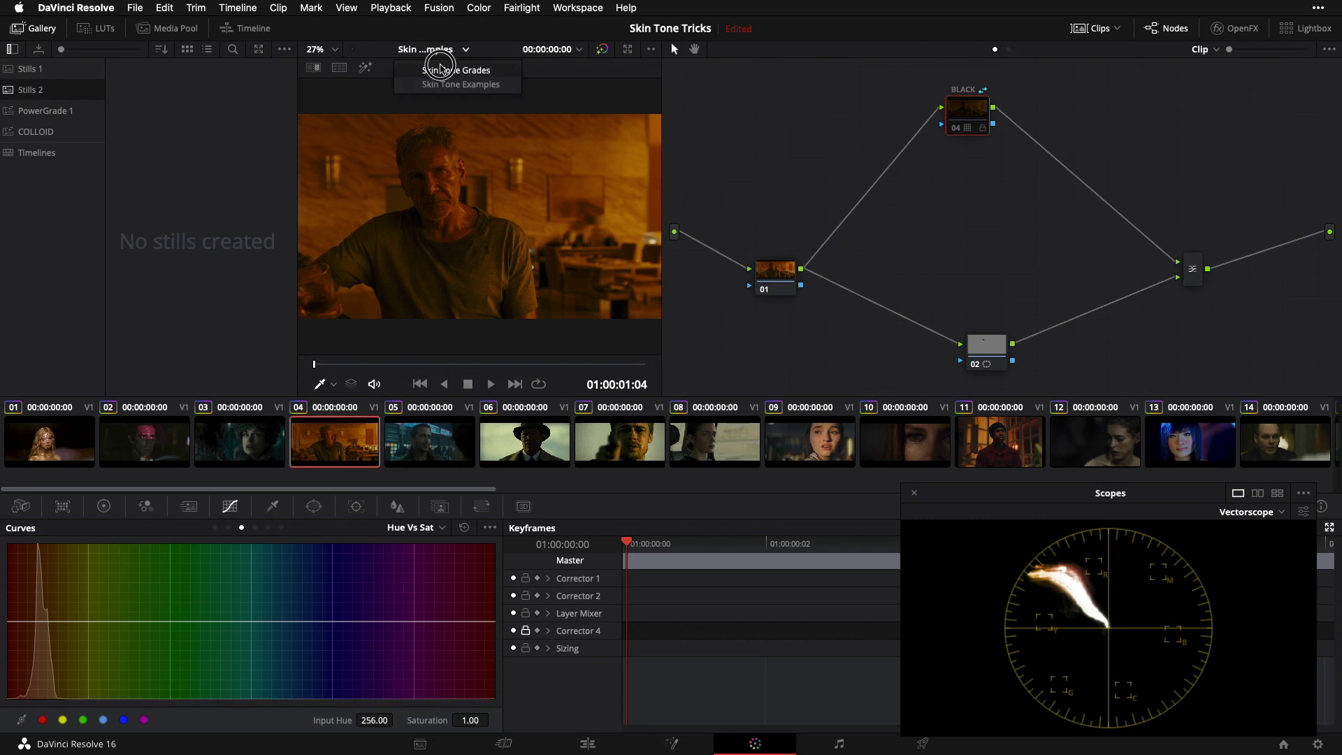
{"action": "left_click", "coordinate": [455, 72]}
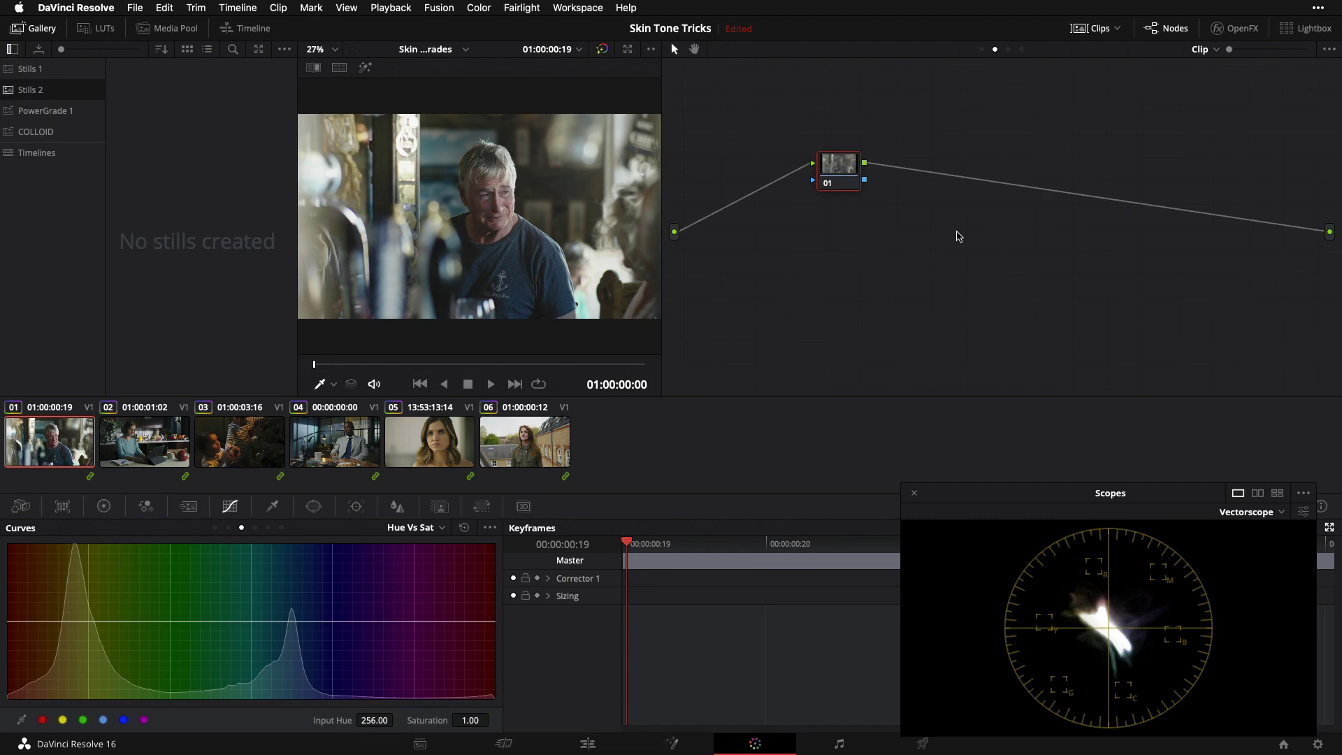
Review clips 02, 03 and 04 with their EXPOSURE, SAT+ and CON+ nodes.
{"action": "left_click", "coordinate": [157, 442]}
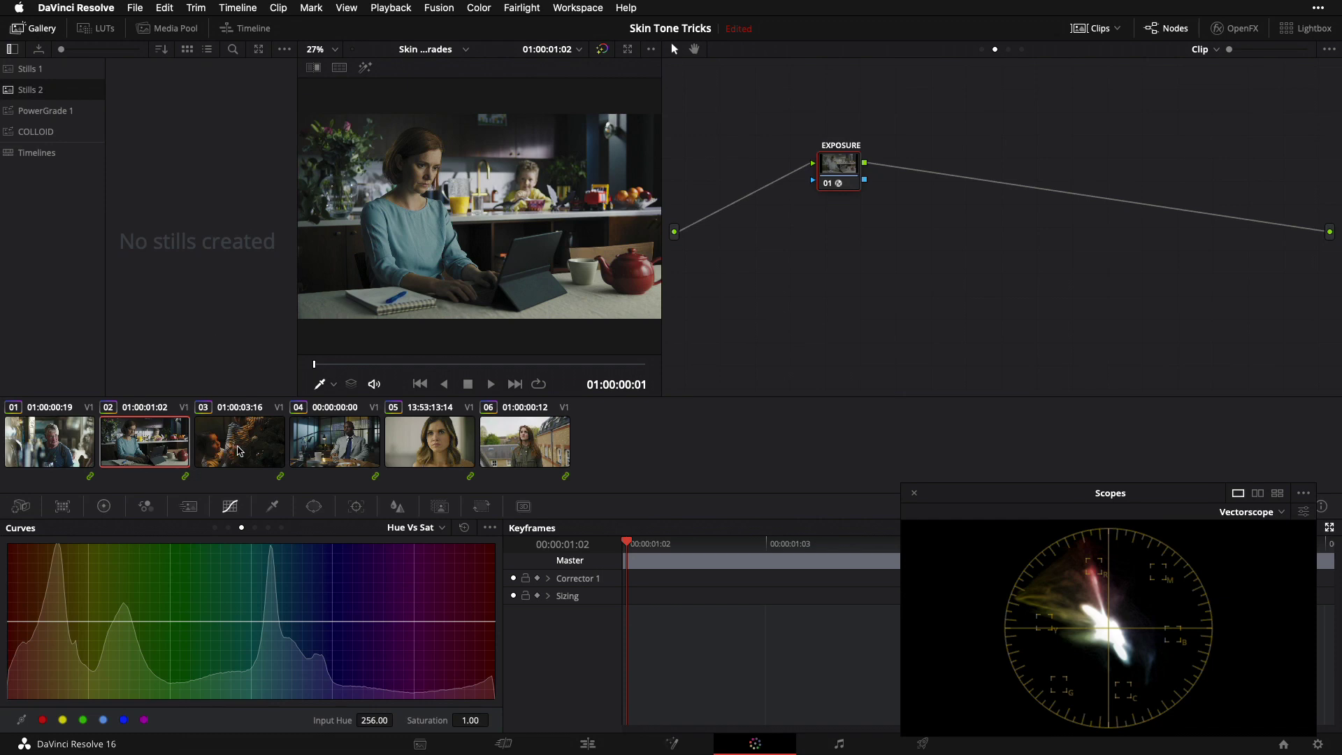
{"action": "left_click", "coordinate": [241, 448]}
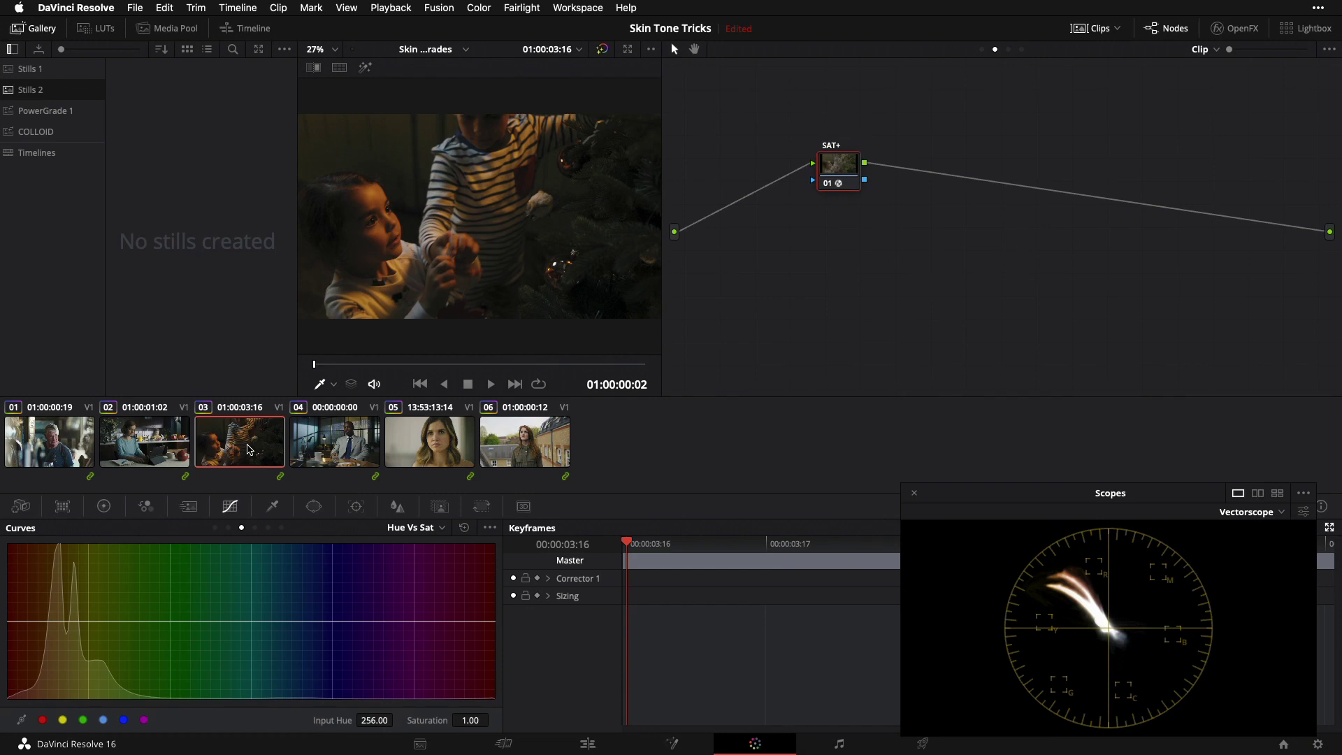
{"action": "left_click", "coordinate": [347, 447]}
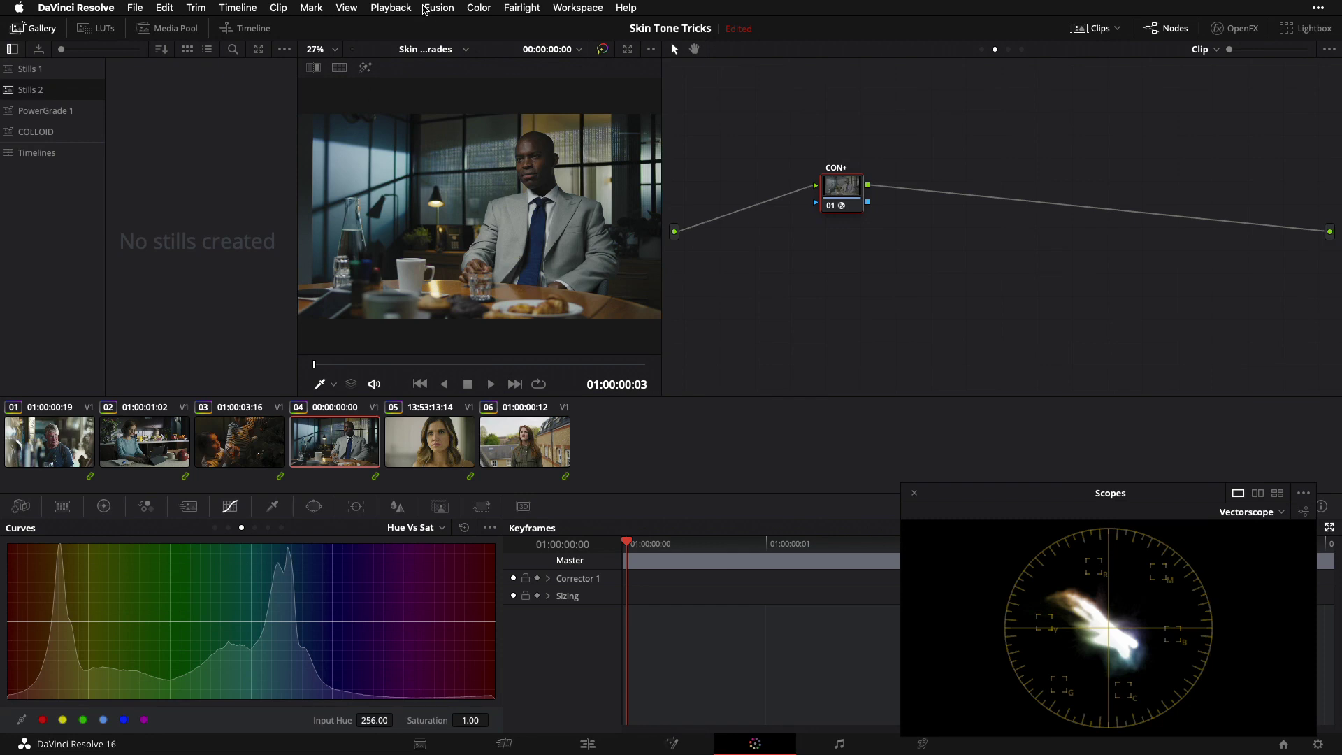
Switch to the Skin Tone Examples timeline and load clip 09, the young woman close-up.
{"action": "left_click", "coordinate": [444, 49]}
{"action": "left_click", "coordinate": [450, 84]}
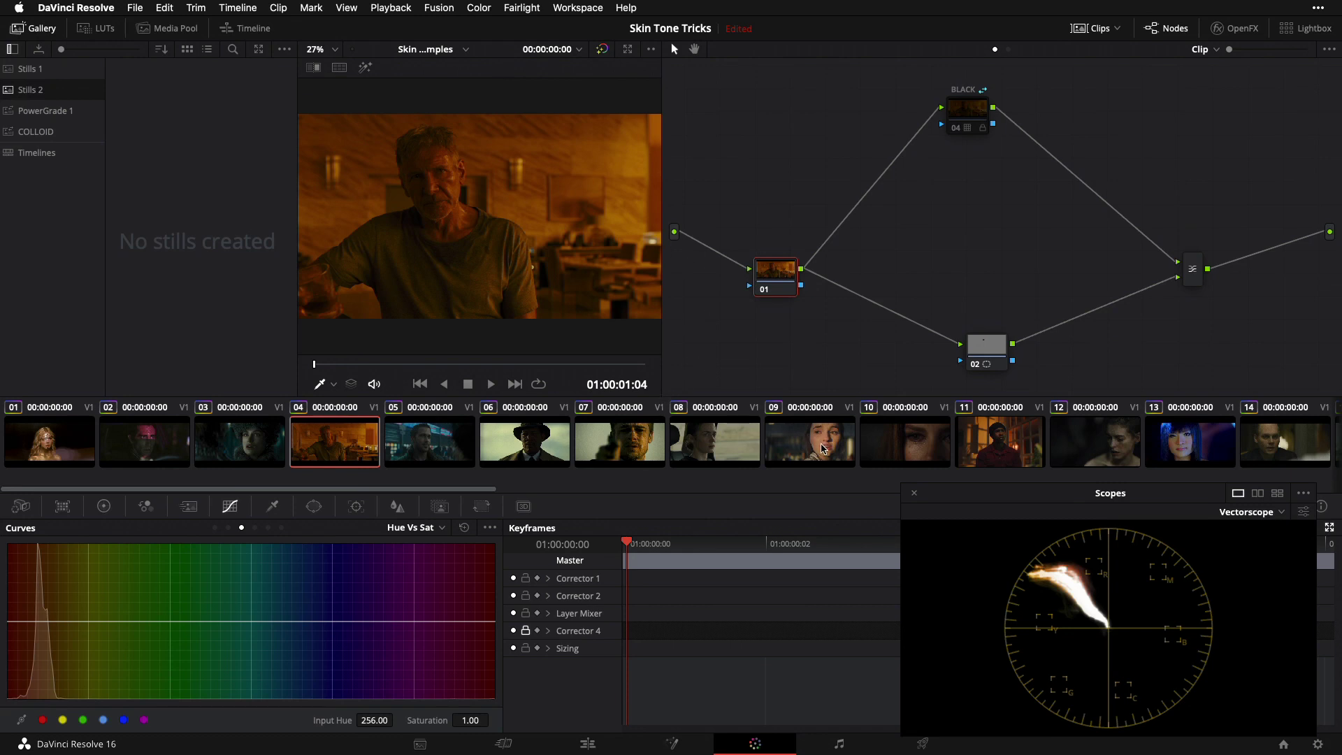
{"action": "left_click", "coordinate": [813, 448]}
Enable the BLACK node, view clip 10's isolated skin sample, then switch to NukeX.
{"action": "left_click", "coordinate": [965, 104]}
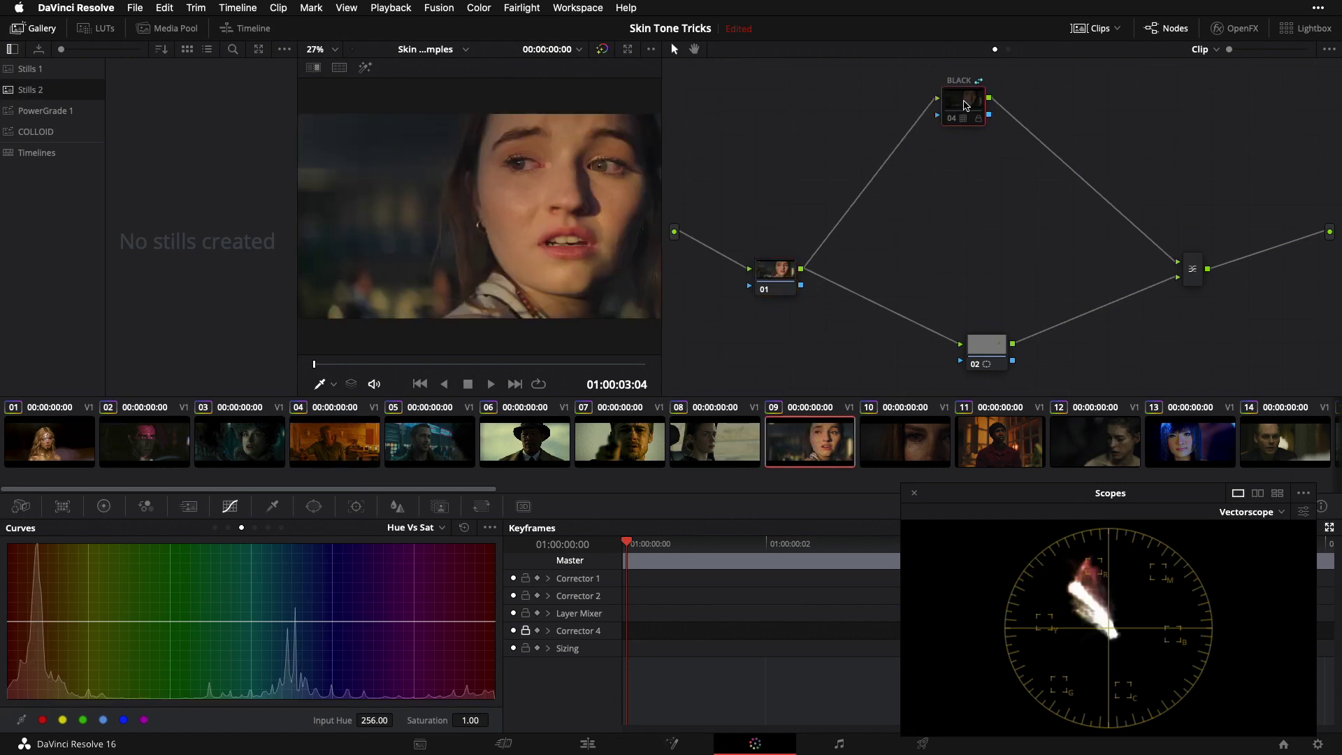
{"action": "key", "text": "ctrl+d"}
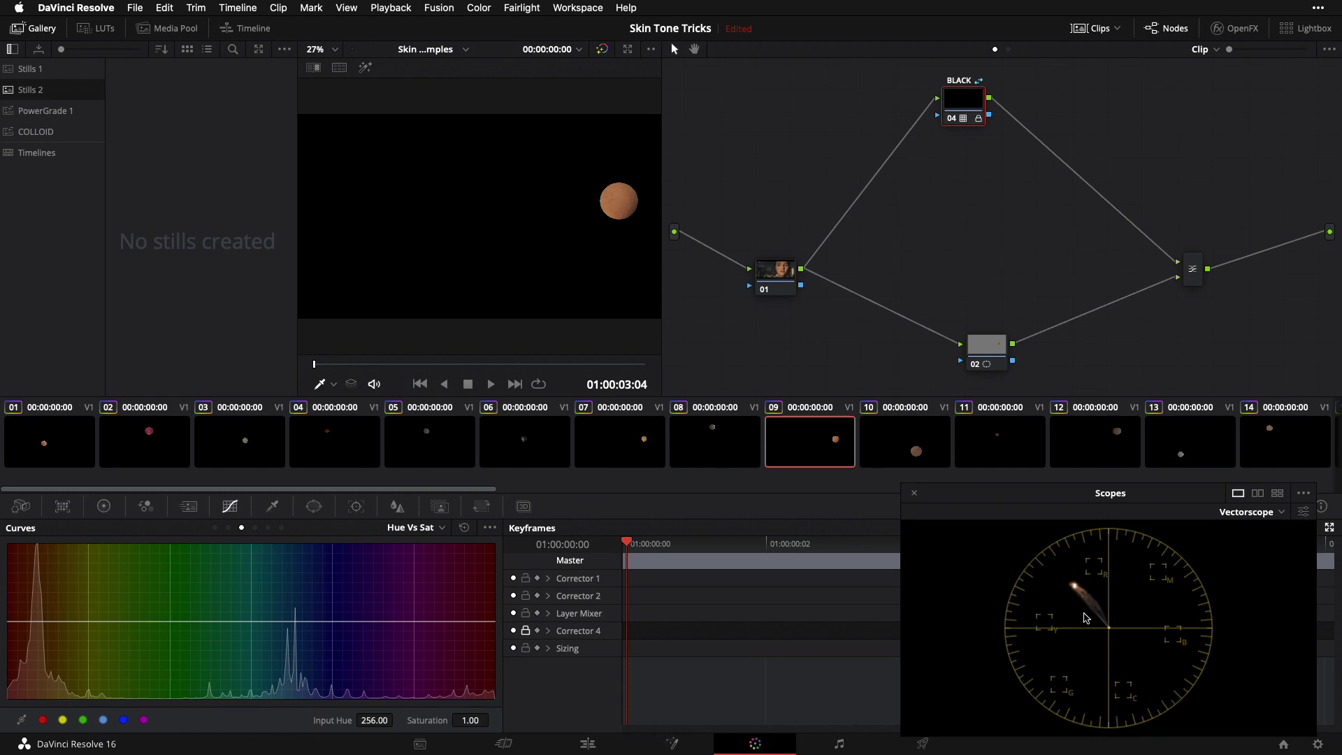
{"action": "left_click", "coordinate": [907, 448]}
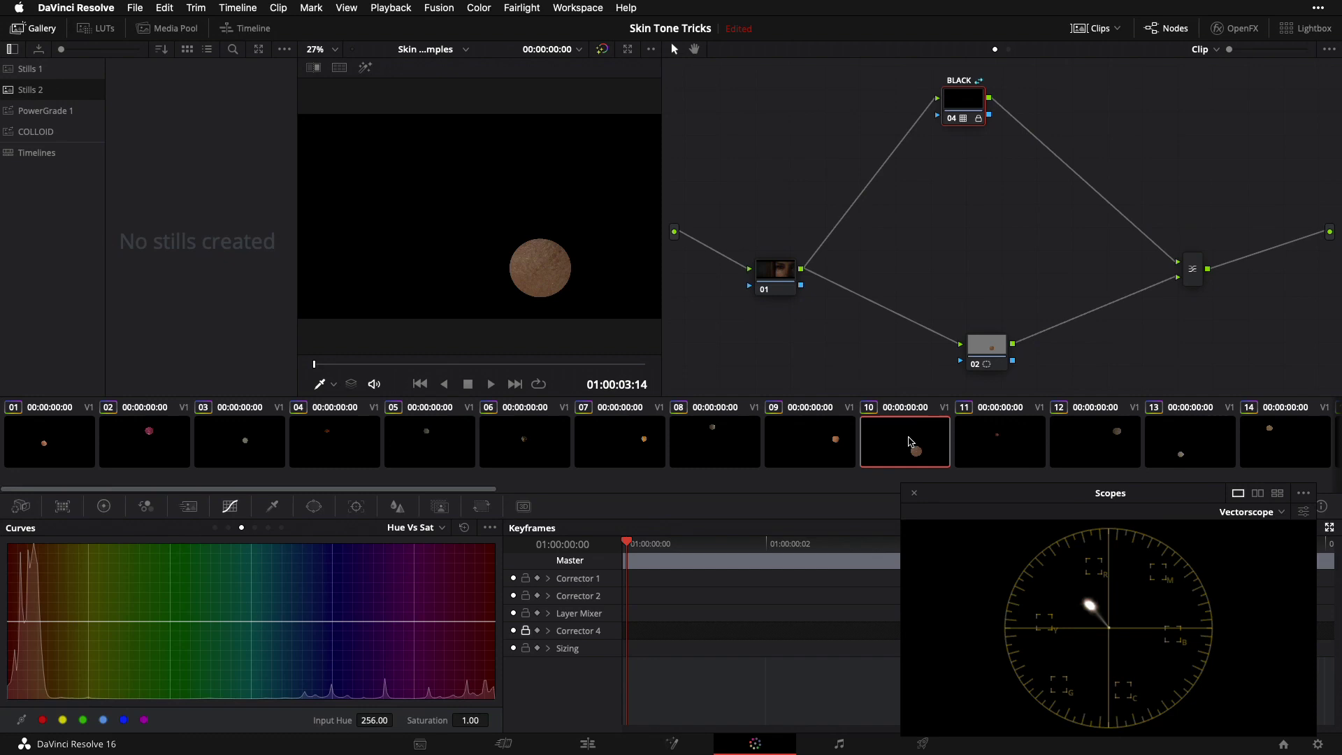
{"action": "key", "text": "super+Tab"}
{"action": "key", "text": "super+Tab"}
{"action": "key", "text": "super+Tab"}
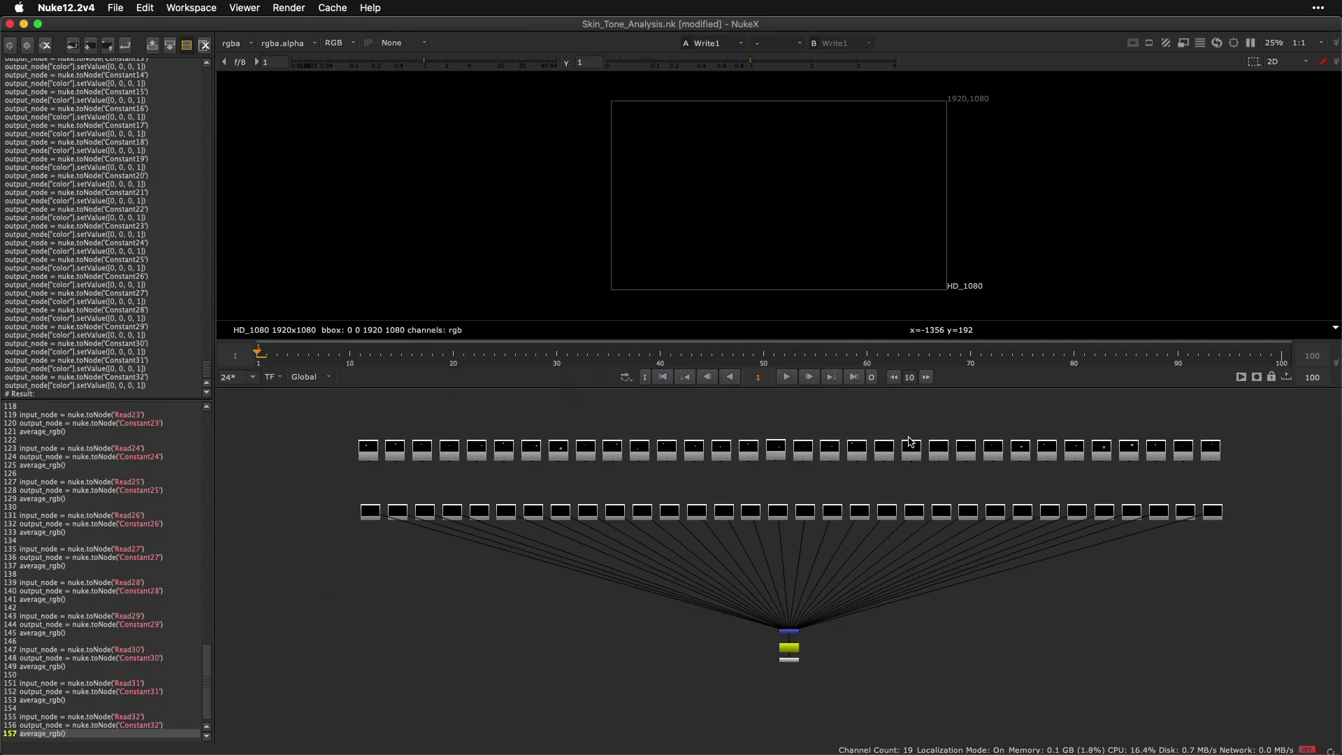
Run the full average_rgb script in the Script Editor, then return to DaVinci Resolve.
{"action": "left_click", "coordinate": [177, 574]}
{"action": "key", "text": "super+a"}
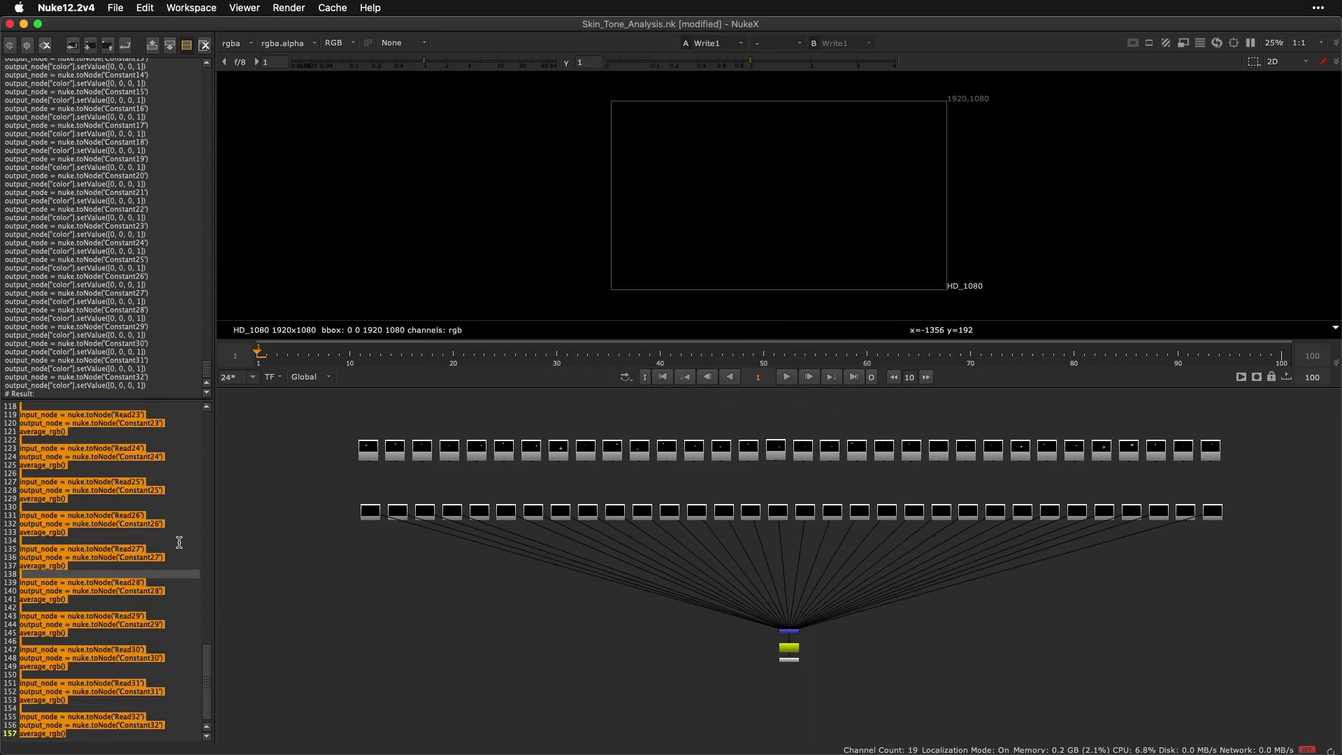
{"action": "left_click", "coordinate": [126, 47]}
{"action": "key", "text": "super+Return"}
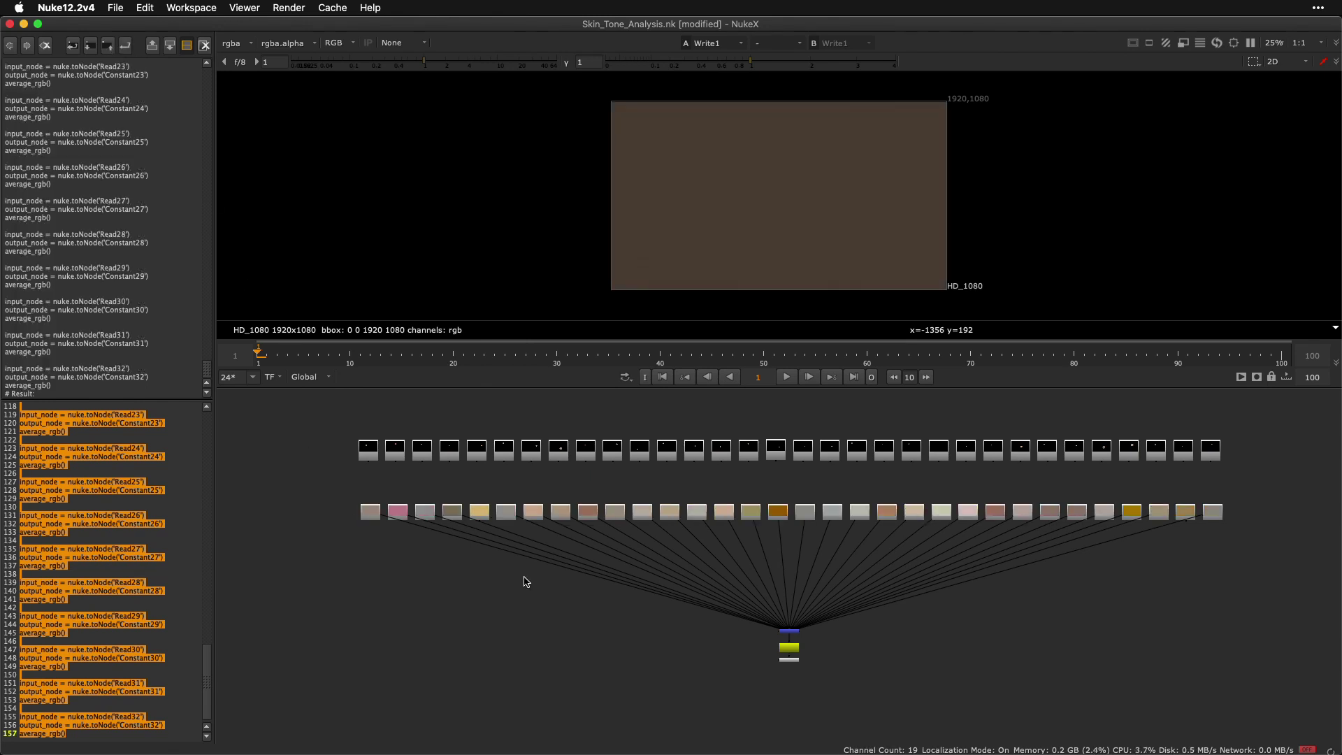
{"action": "key", "text": "super+Tab"}
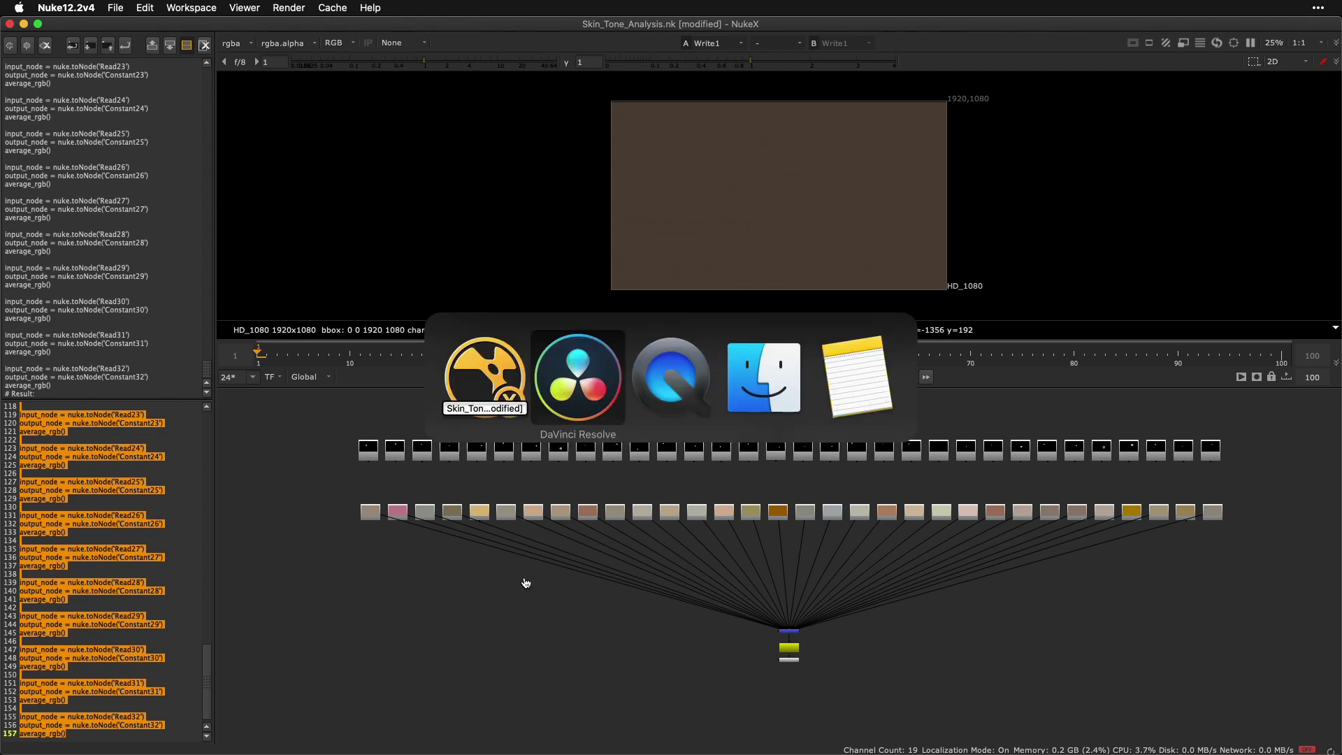
Load clip 38's averaged skin patch and turn on the vectorscope's skin tone indicator.
{"action": "left_click_drag", "start_coordinate": [481, 494], "coordinate": [1272, 447]}
{"action": "left_click", "coordinate": [1282, 429]}
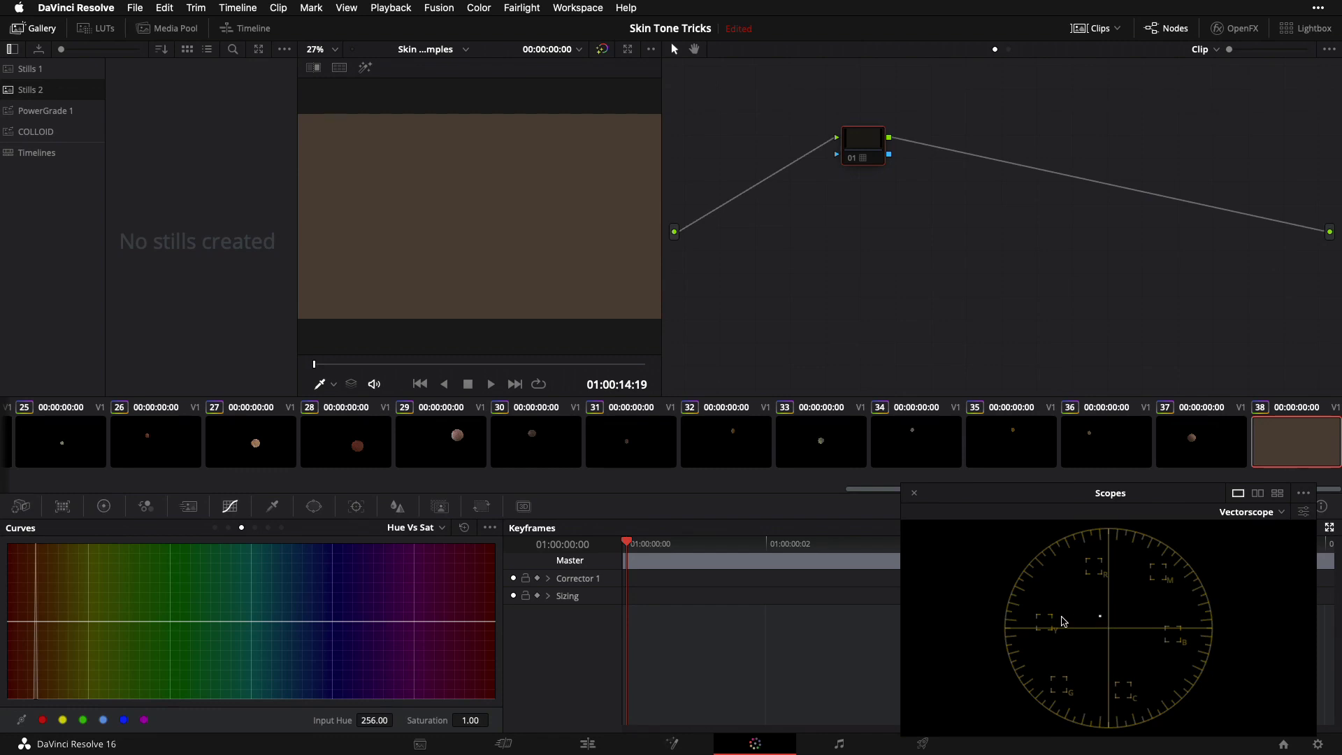
{"action": "left_click", "coordinate": [1304, 512]}
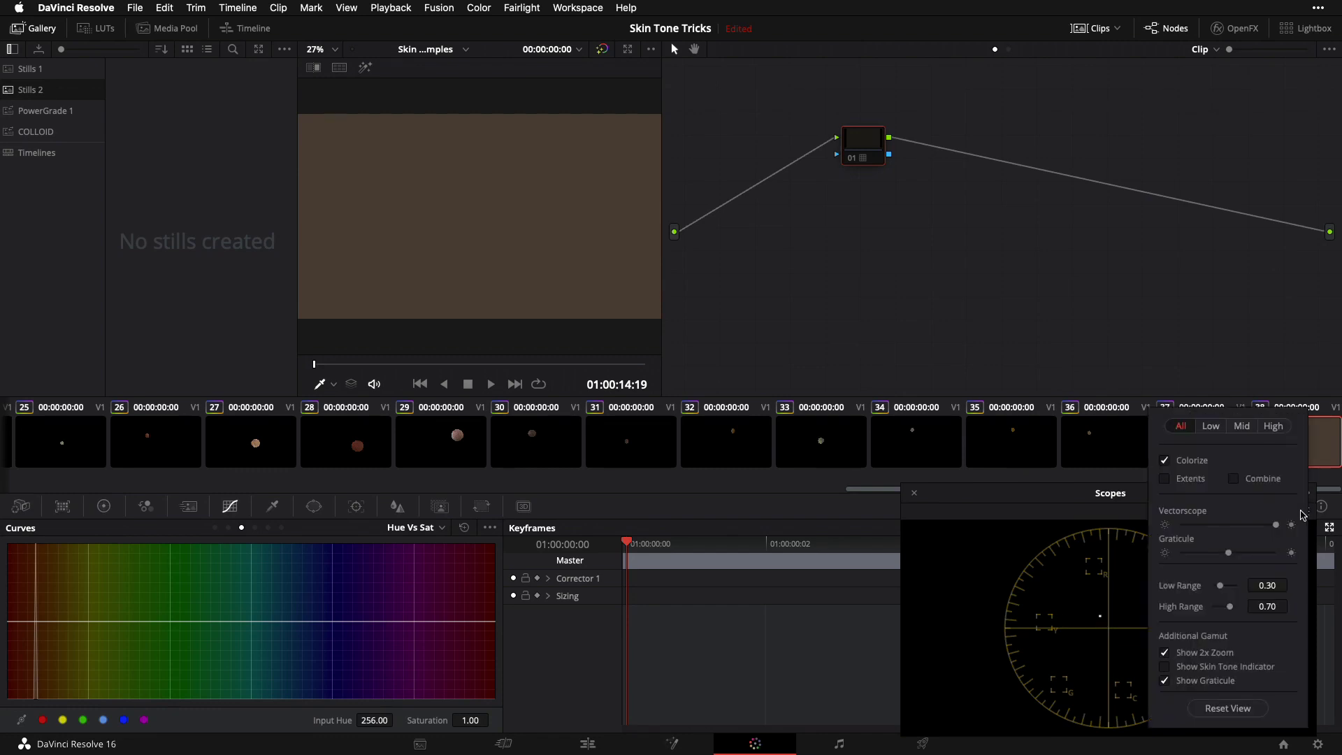
{"action": "left_click", "coordinate": [1166, 669]}
Switch to Skin Tone Grades and load shot 5, inspecting its EXPOSURE and KELVIN nodes.
{"action": "left_click", "coordinate": [453, 49]}
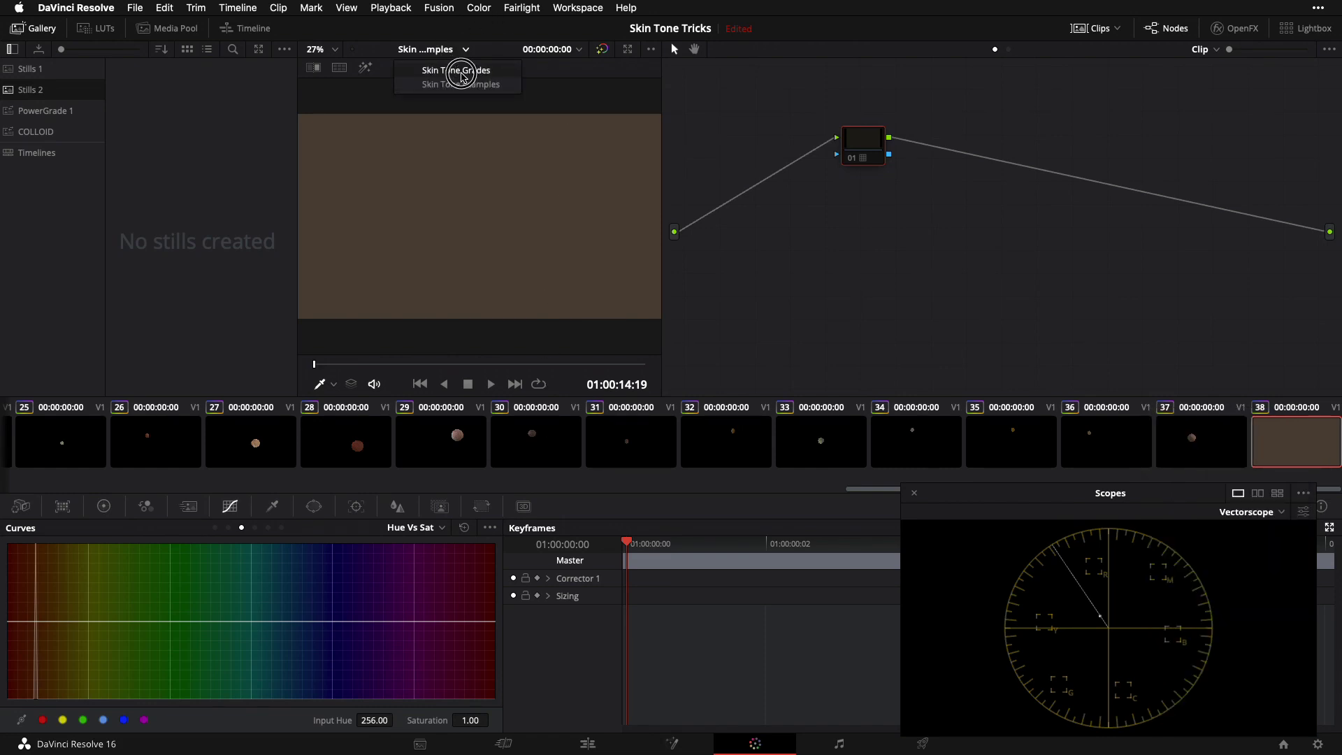
{"action": "left_click", "coordinate": [456, 70]}
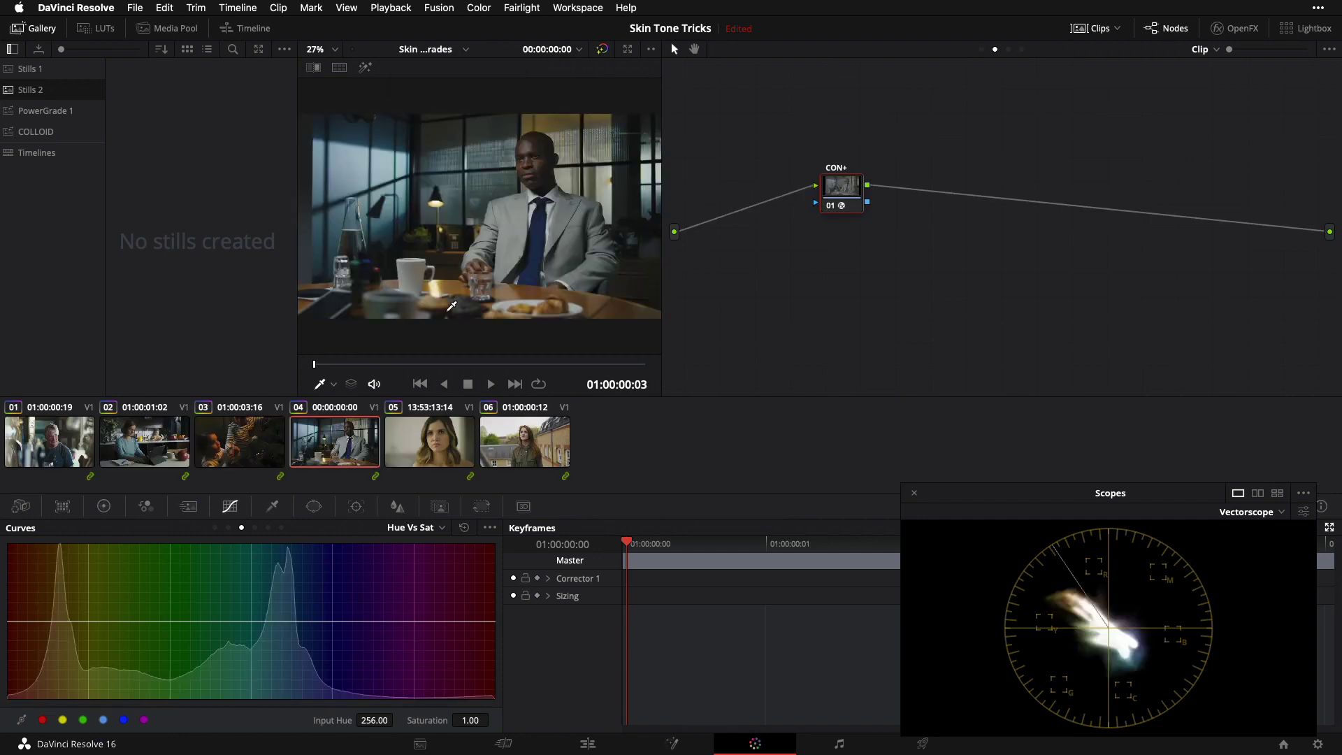
{"action": "left_click", "coordinate": [438, 453]}
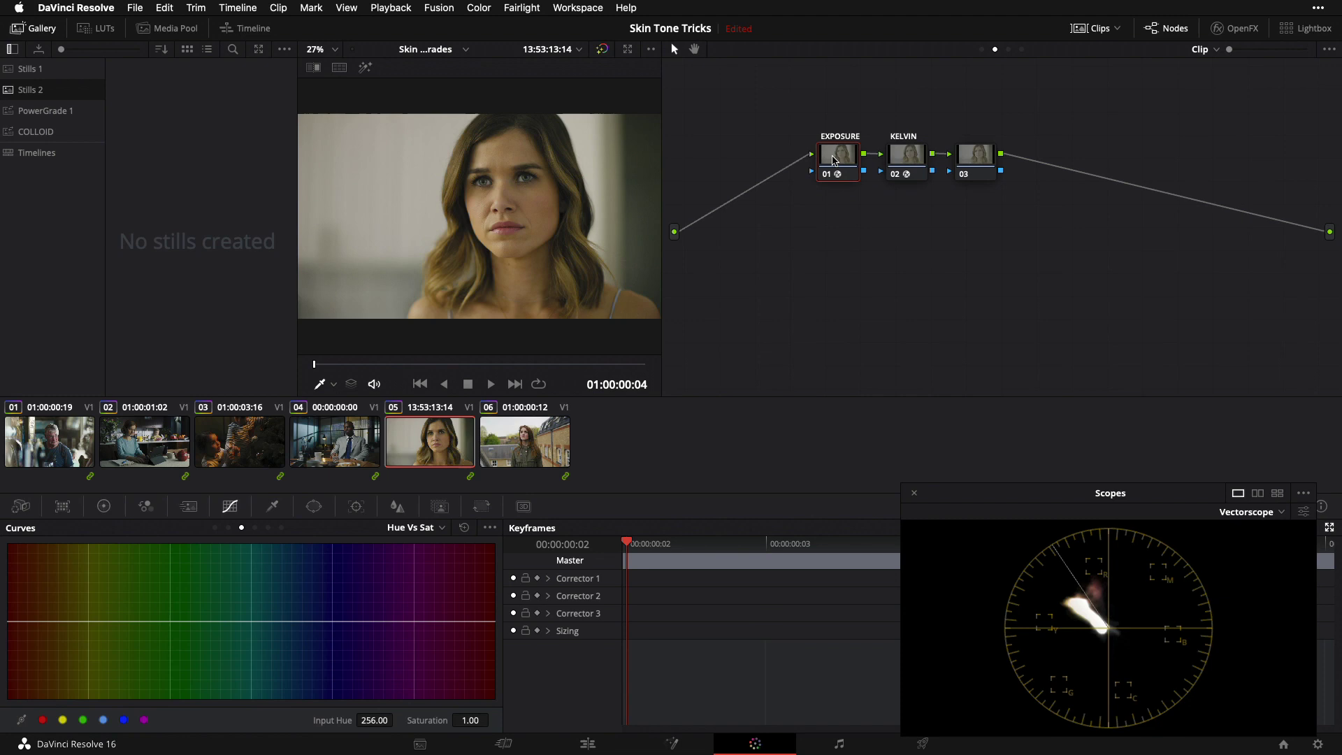
{"action": "left_click", "coordinate": [844, 179]}
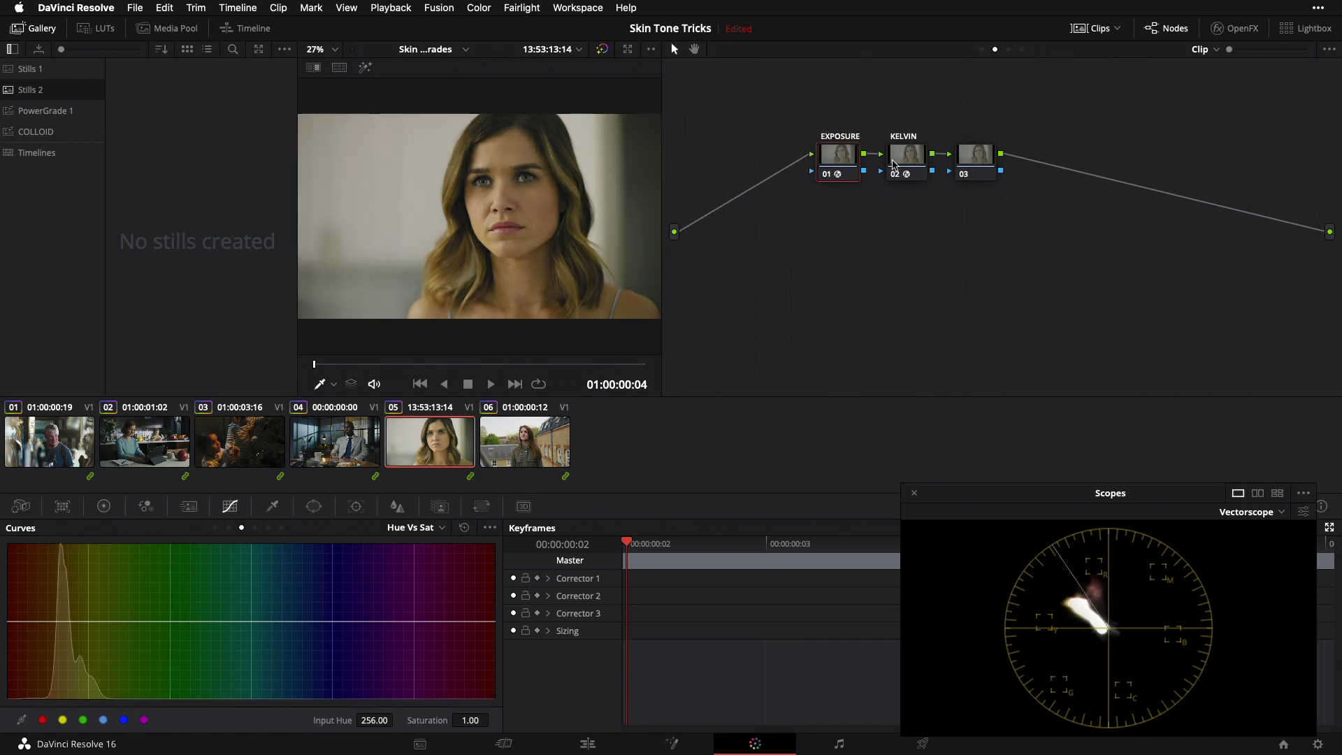
{"action": "left_click", "coordinate": [895, 165]}
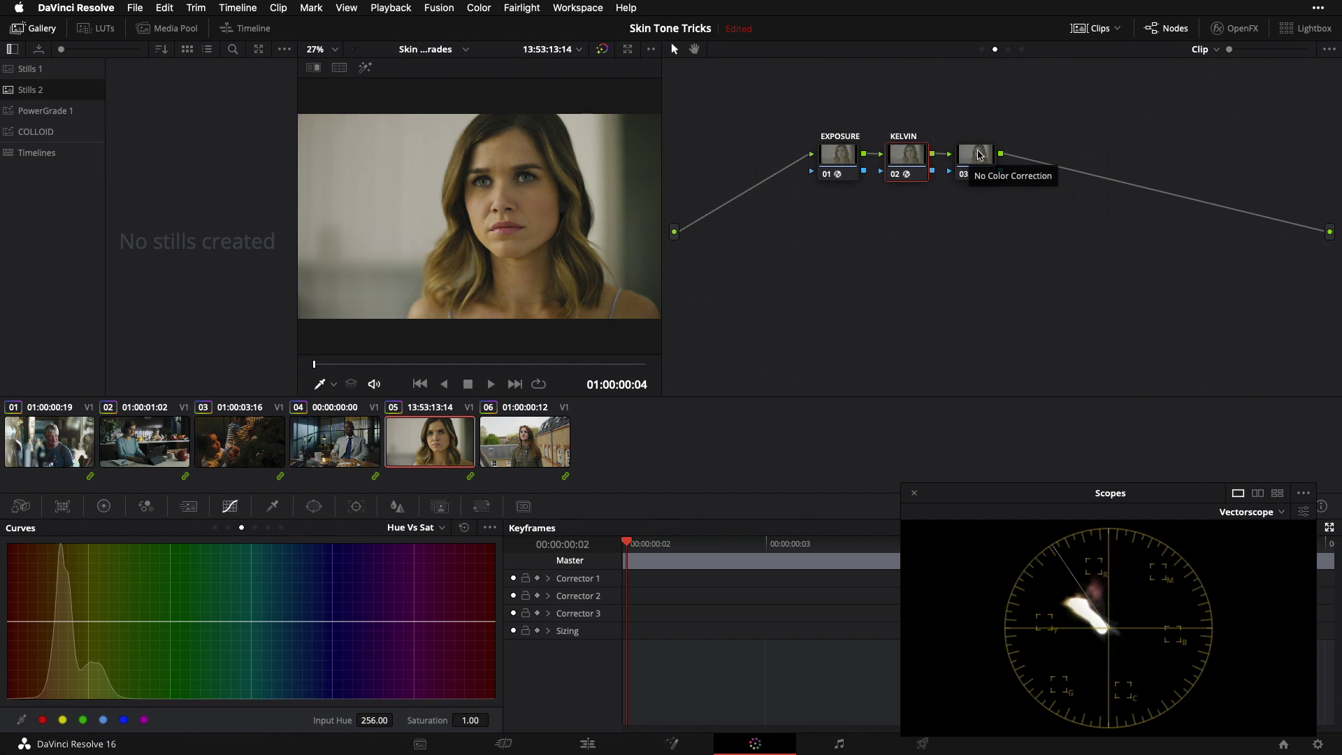
Select empty node 03, then select node 01 in the timeline-level node graph.
{"action": "left_click", "coordinate": [986, 155]}
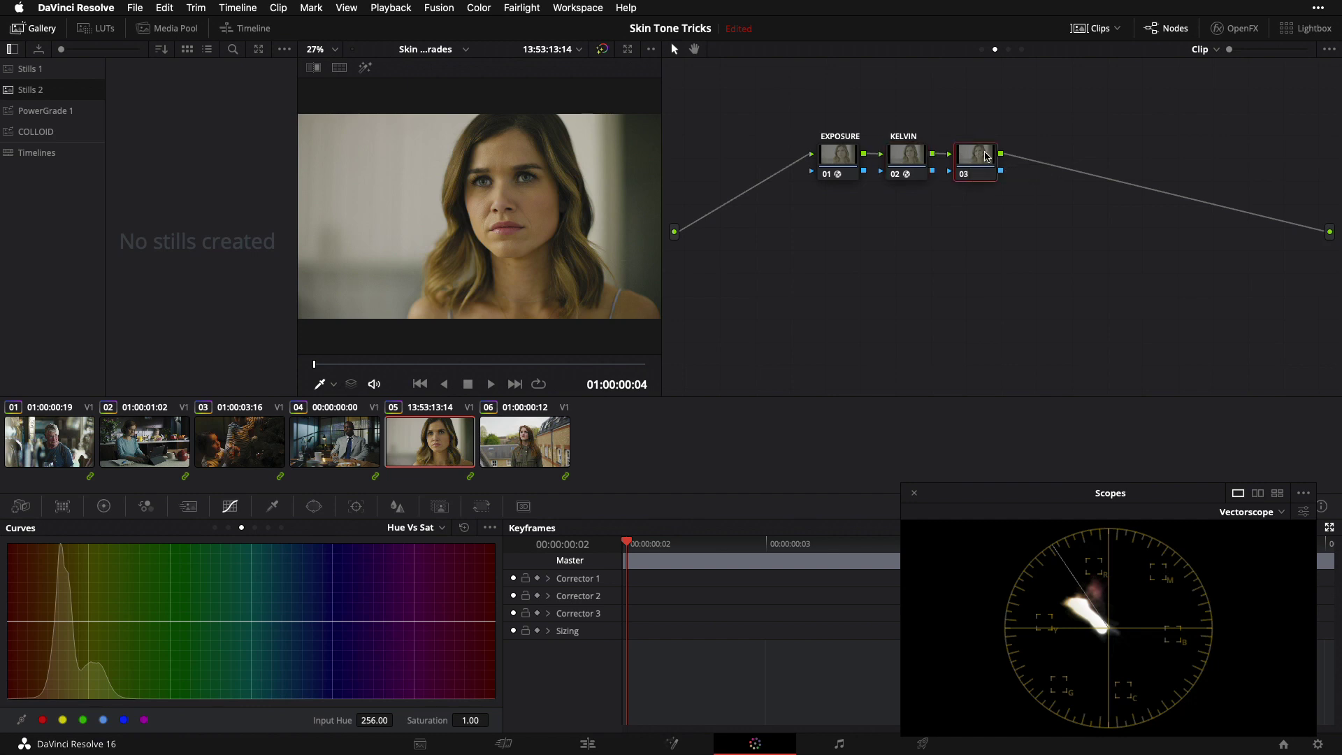
{"action": "left_click", "coordinate": [1022, 50]}
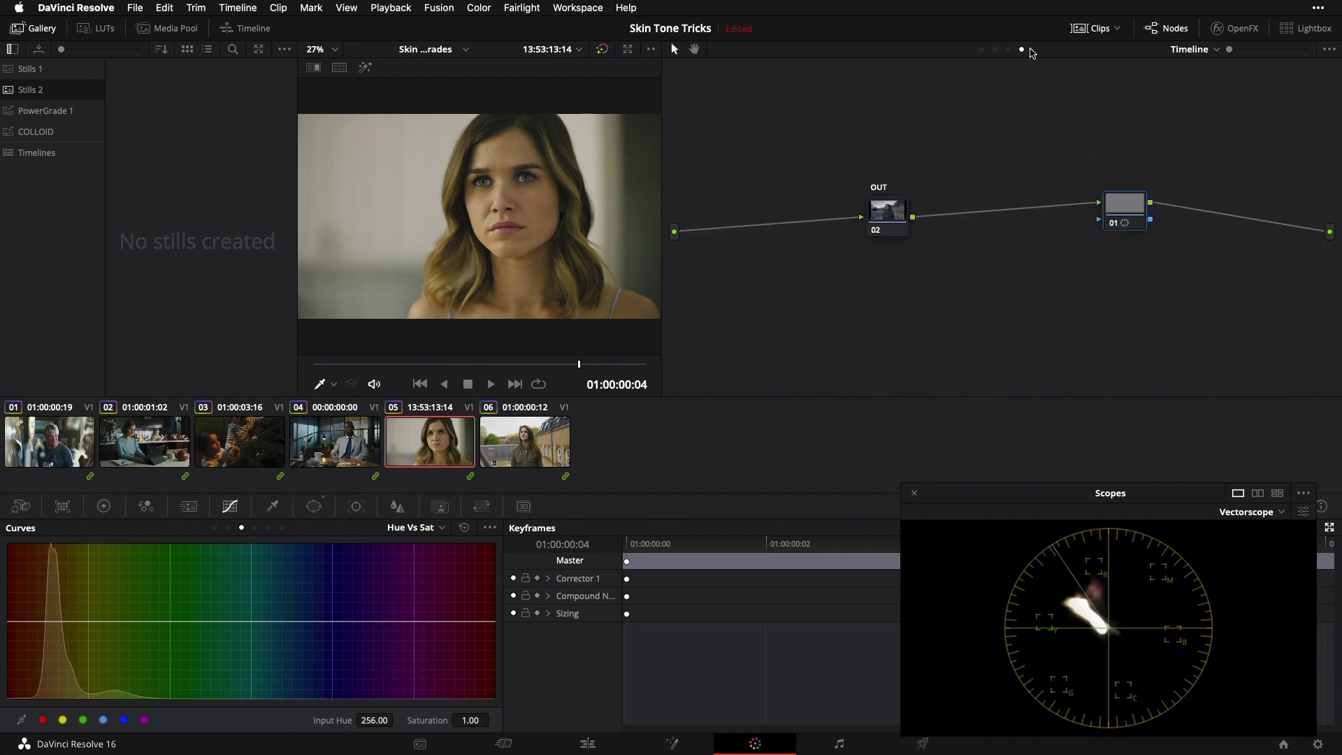
{"action": "left_click_drag", "start_coordinate": [1121, 207], "coordinate": [1114, 206]}
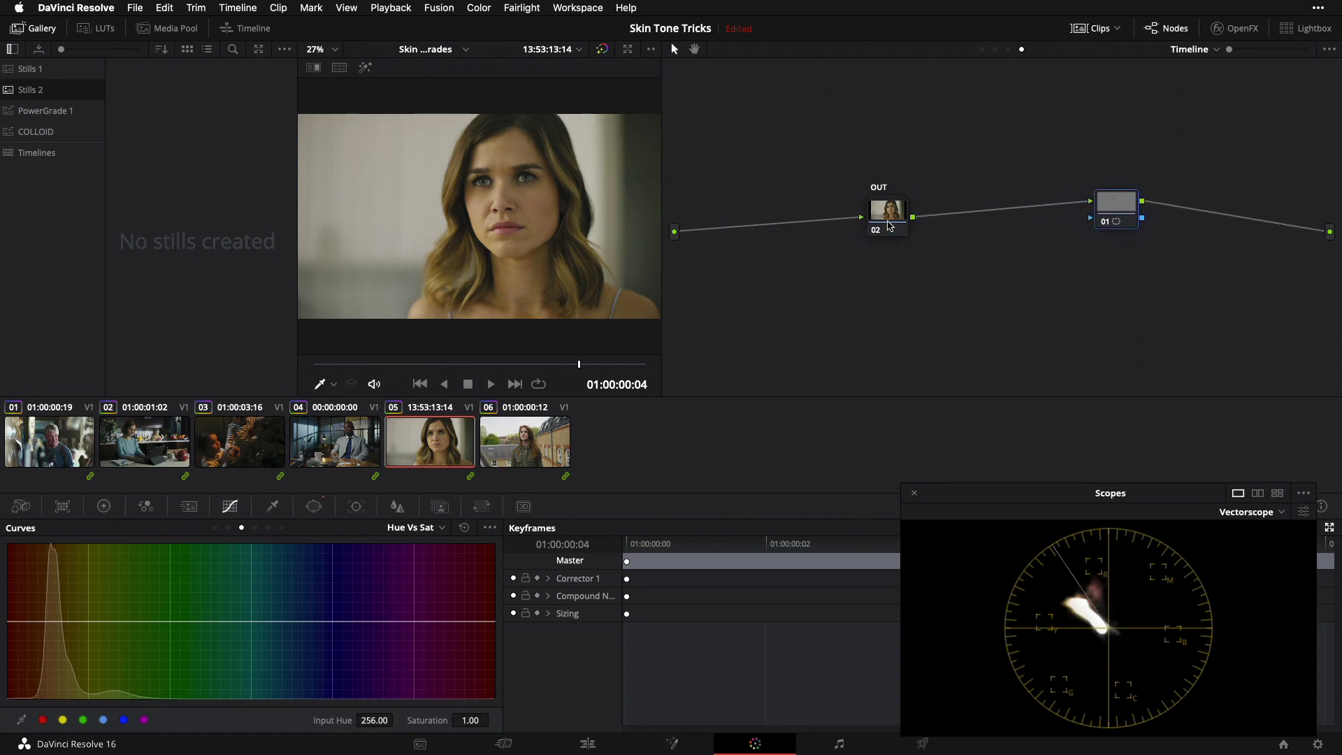
Move the skin-sample circle onto the woman's cheek and preview only the skin inside it.
{"action": "left_click", "coordinate": [314, 506]}
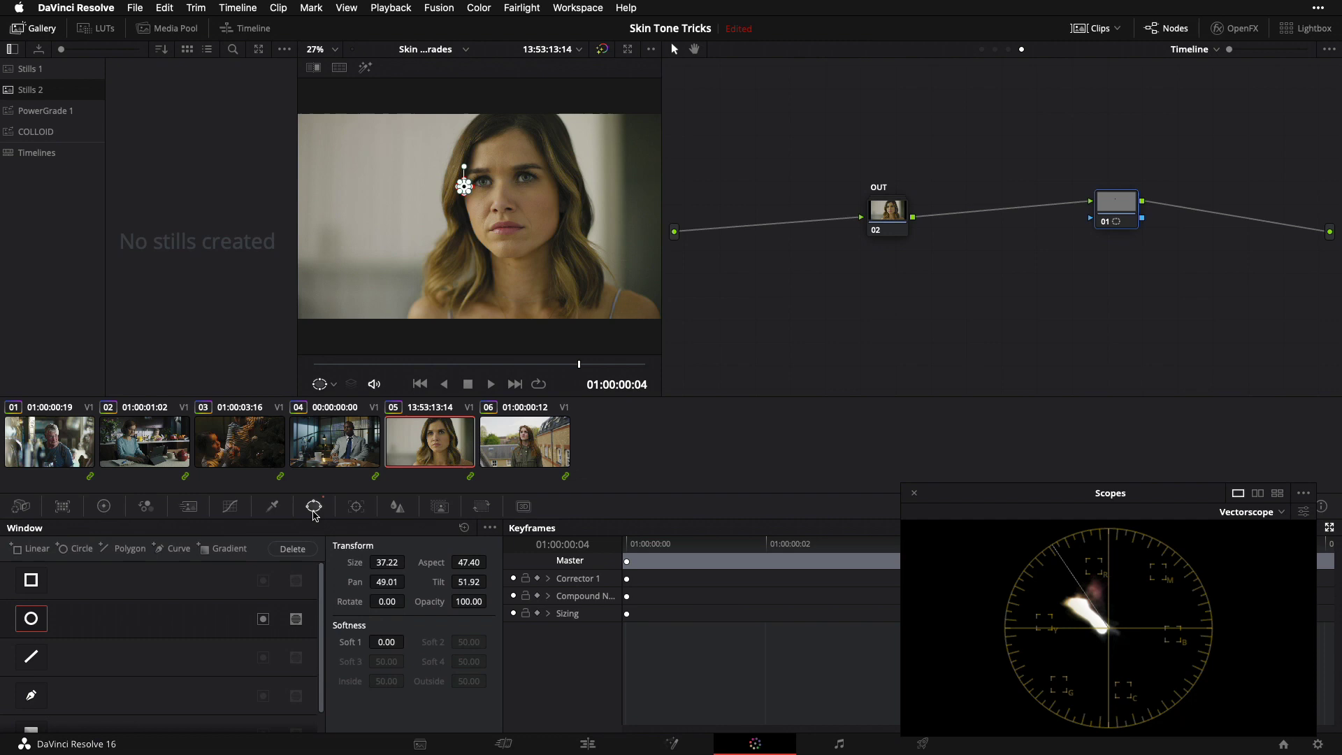
{"action": "scroll", "coordinate": [518, 252], "scroll_direction": "up", "scroll_amount": 2}
{"action": "scroll", "coordinate": [489, 210], "scroll_direction": "up", "scroll_amount": 4}
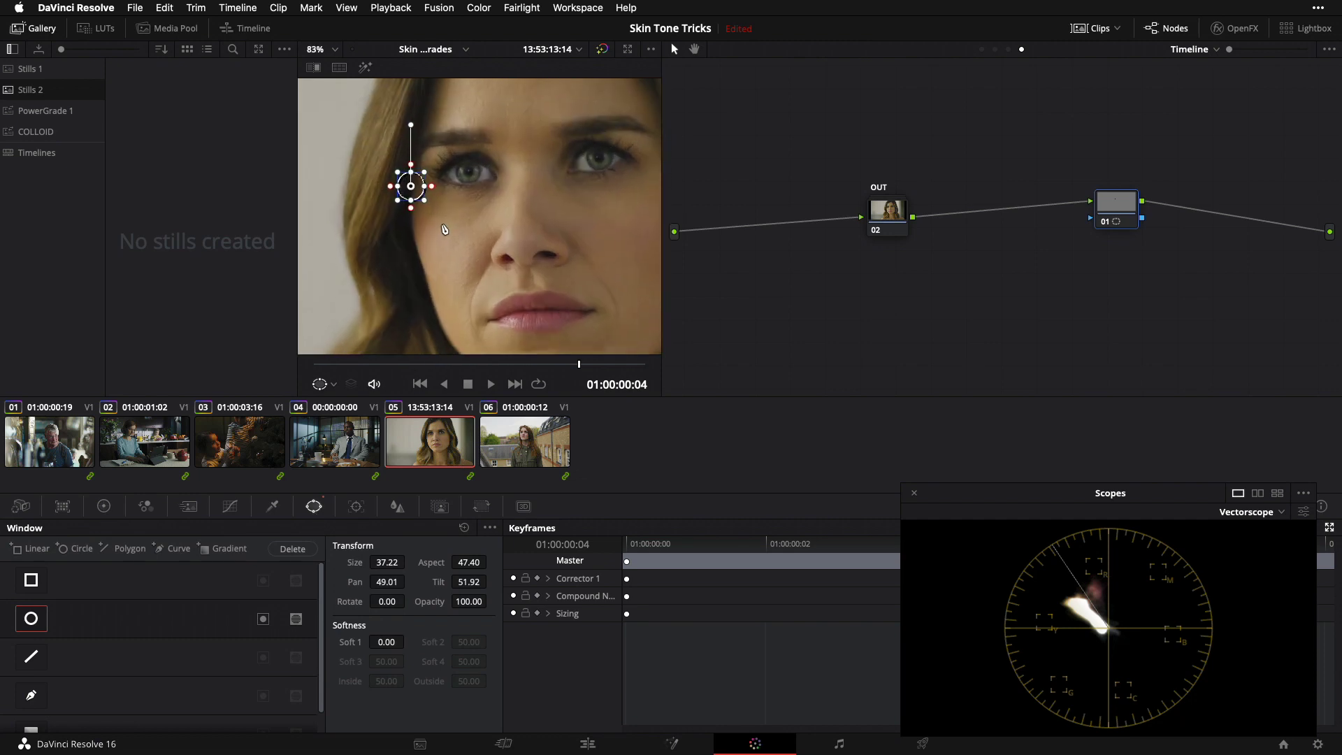
{"action": "left_click_drag", "start_coordinate": [389, 186], "coordinate": [444, 247]}
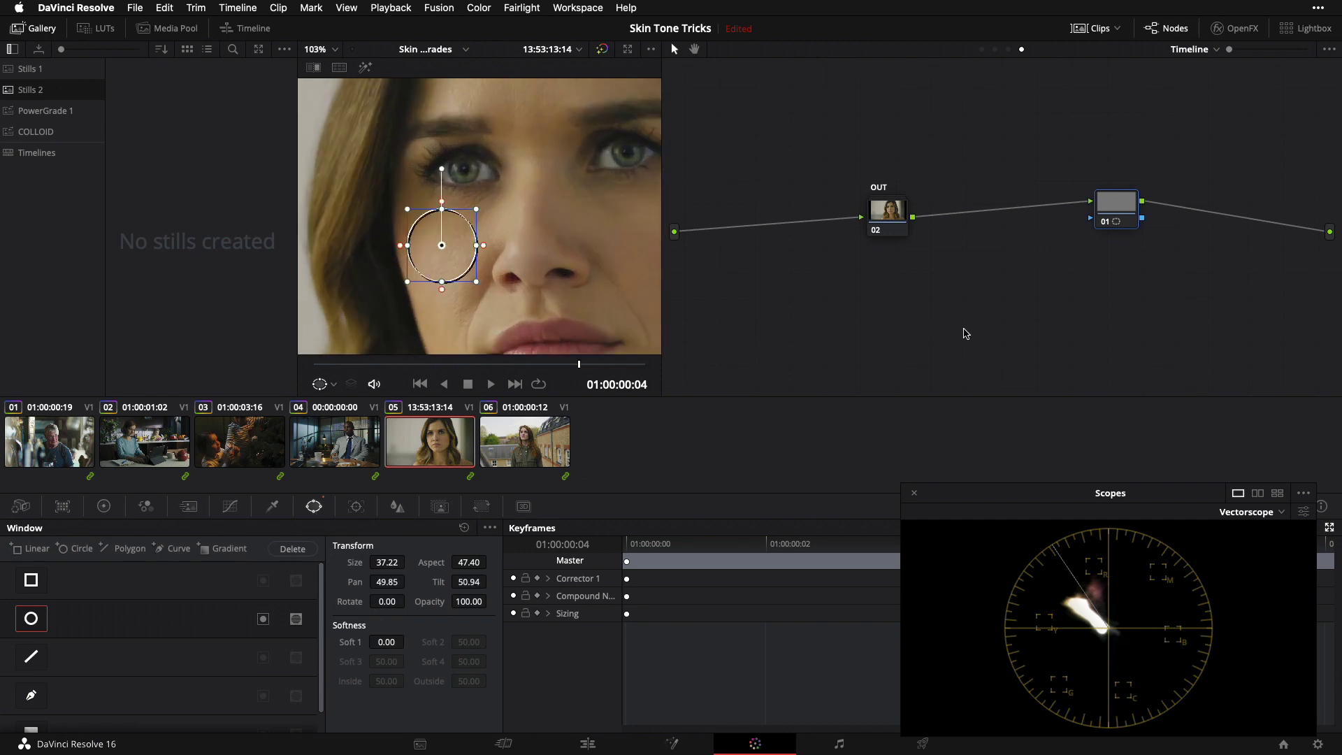
{"action": "key", "text": "shift+h"}
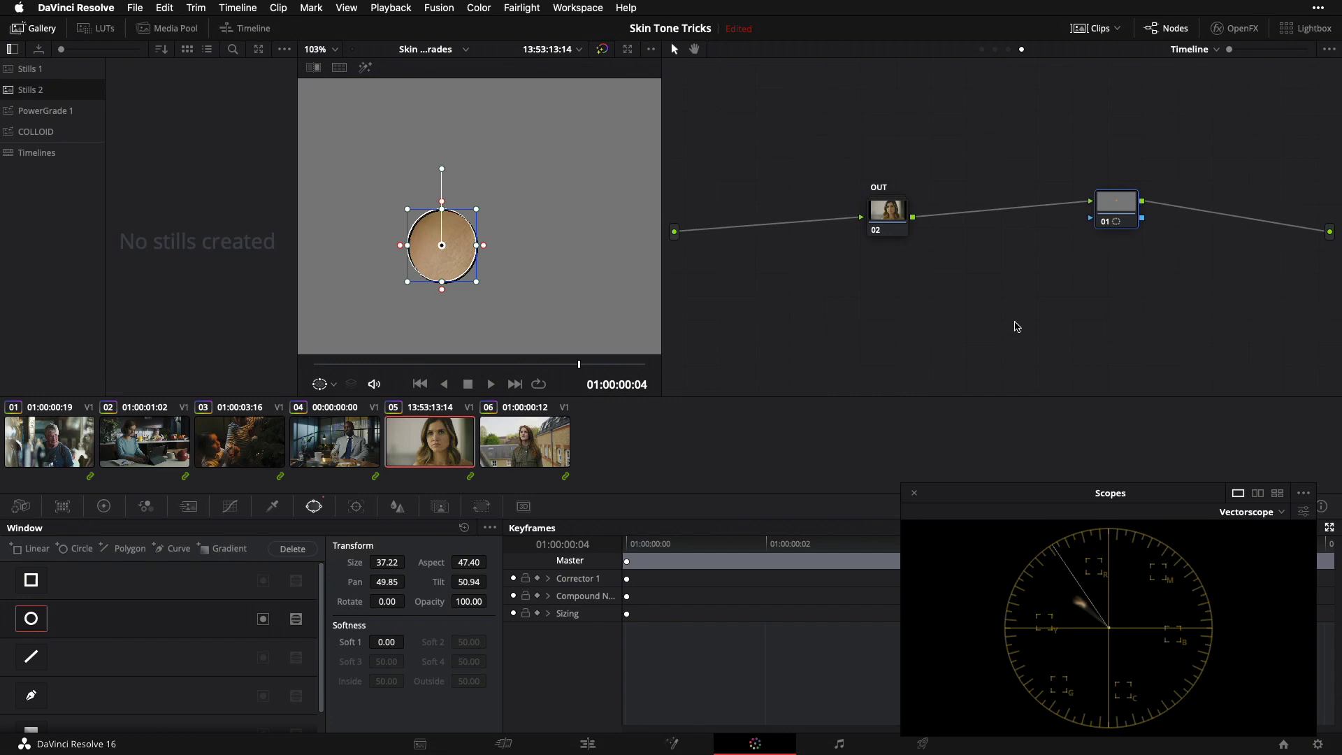
{"action": "left_click", "coordinate": [995, 50]}
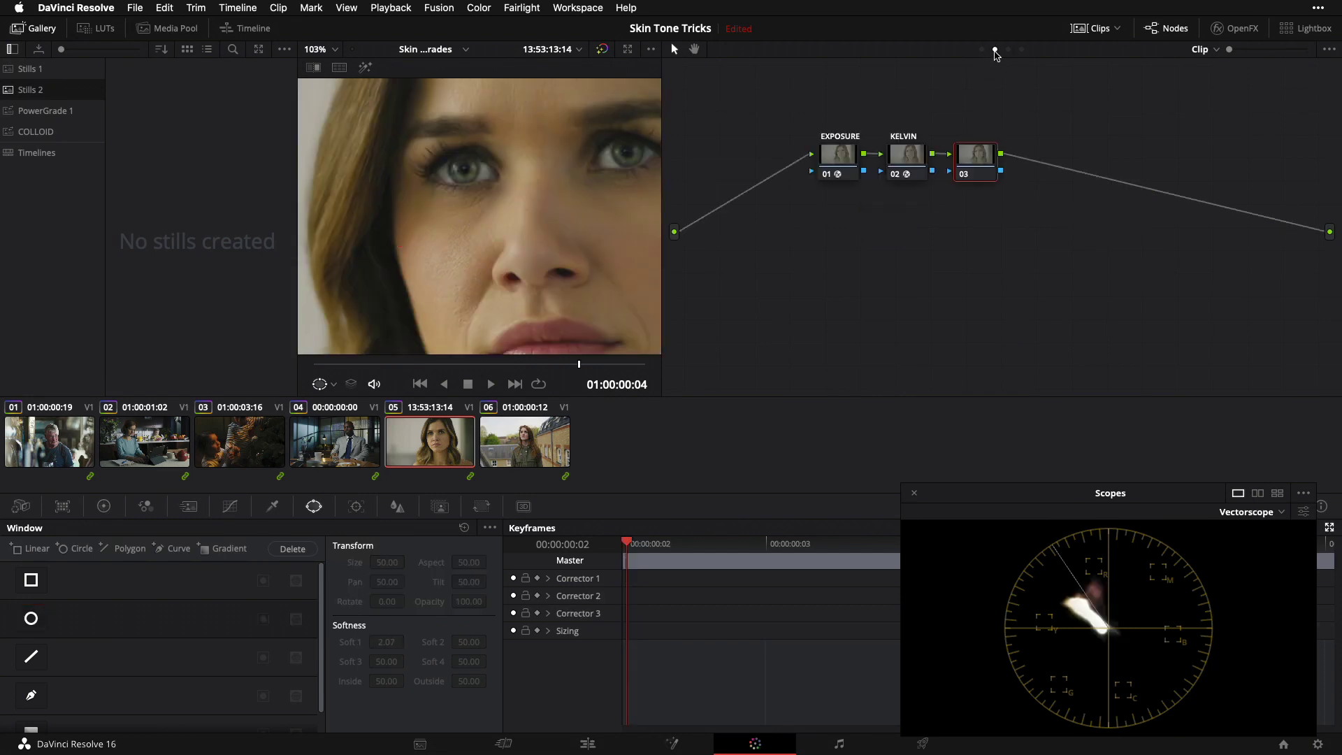
Sample the nose skin on a Hue vs Hue curve in node 03 and rotate it by 10.
{"action": "left_click", "coordinate": [230, 506]}
{"action": "left_click", "coordinate": [228, 528]}
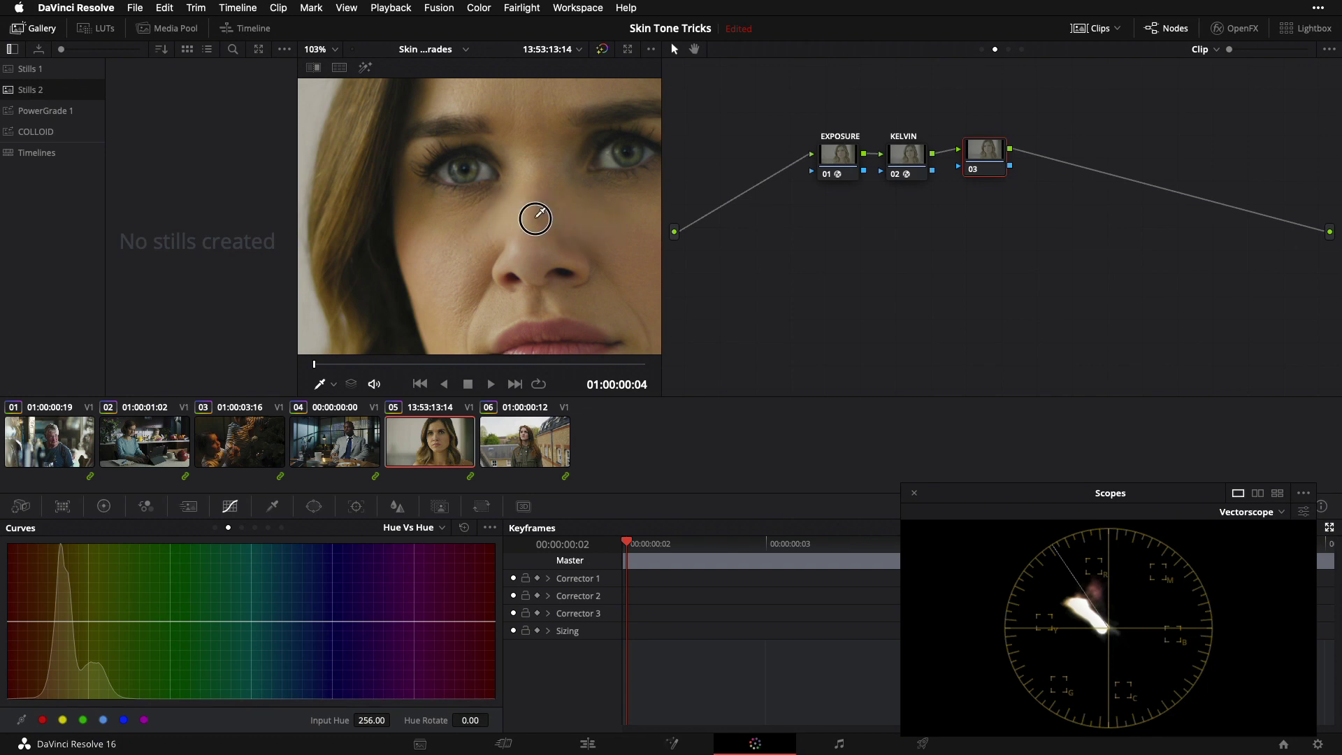
{"action": "left_click", "coordinate": [434, 293]}
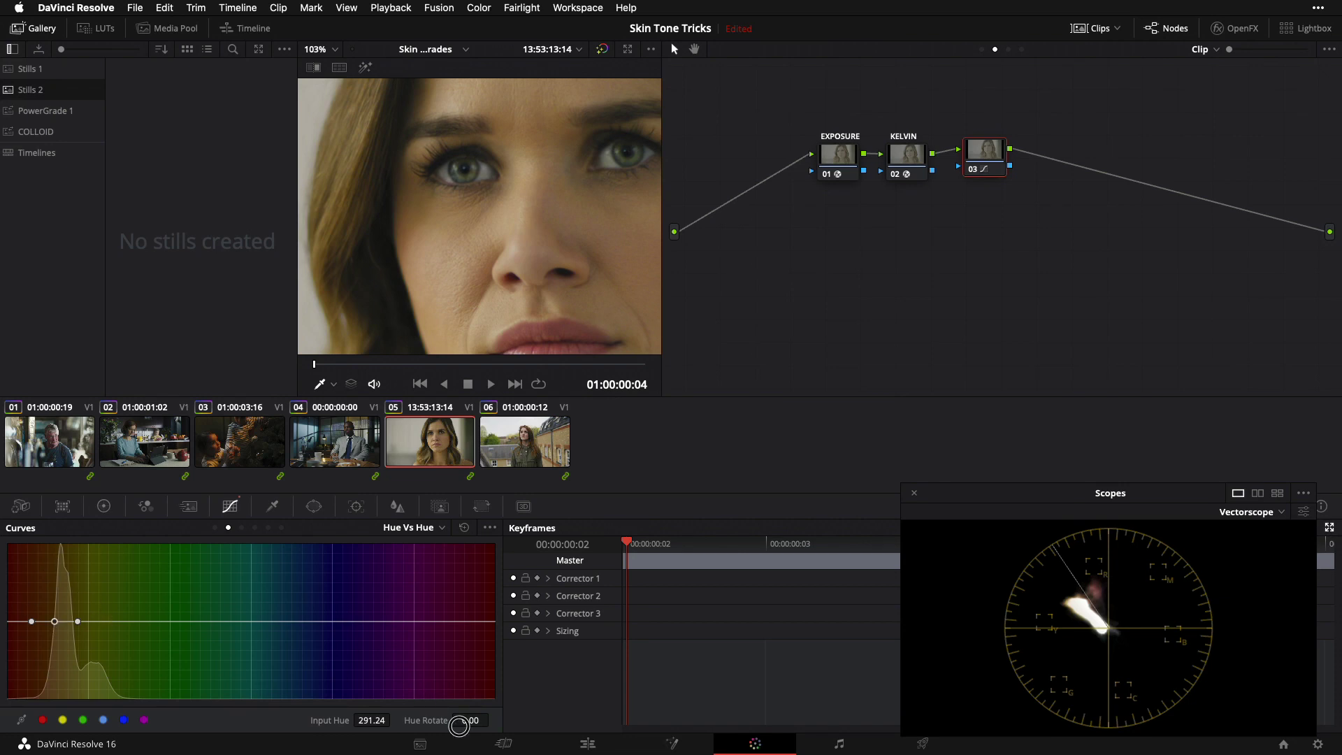
{"action": "left_click", "coordinate": [459, 726]}
{"action": "type", "text": "10"}
{"action": "key", "text": "Return"}
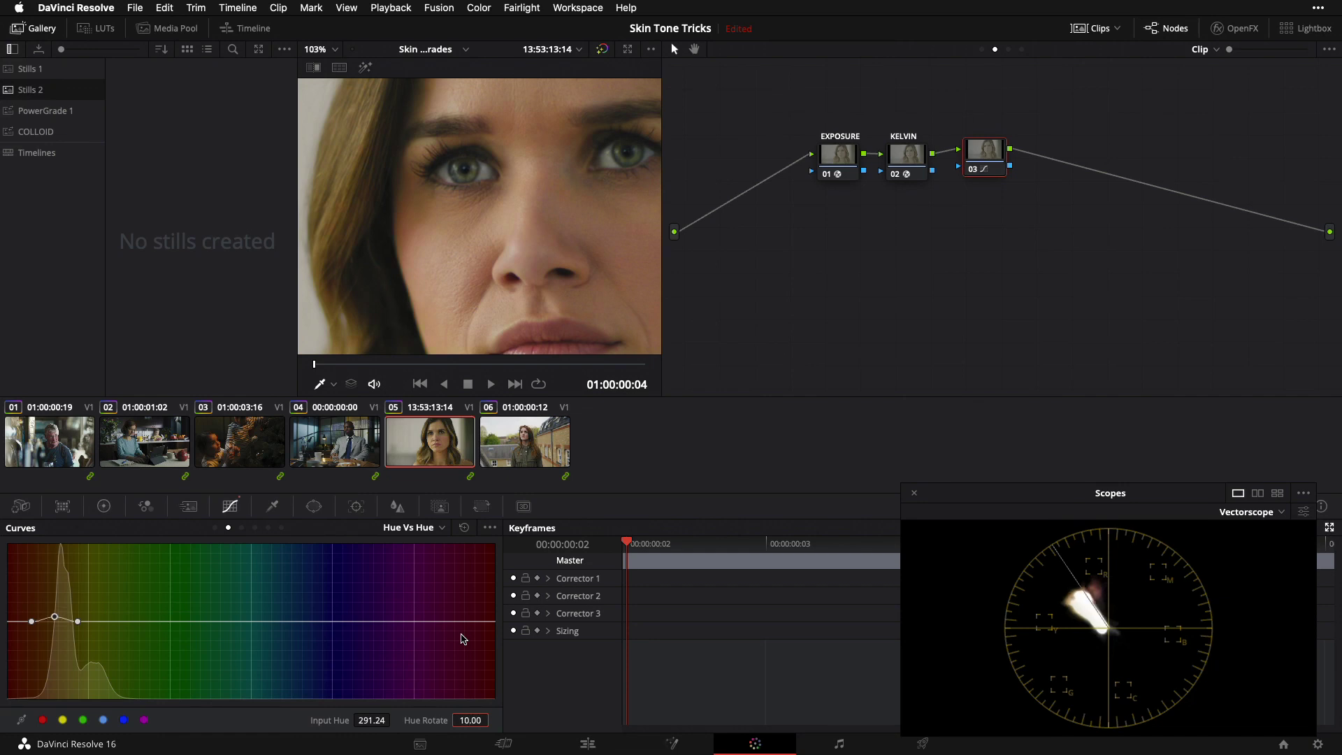
Check the timeline skin sample node, then bypass and re-enable node 03 to compare the hue shift.
{"action": "left_click", "coordinate": [1022, 49]}
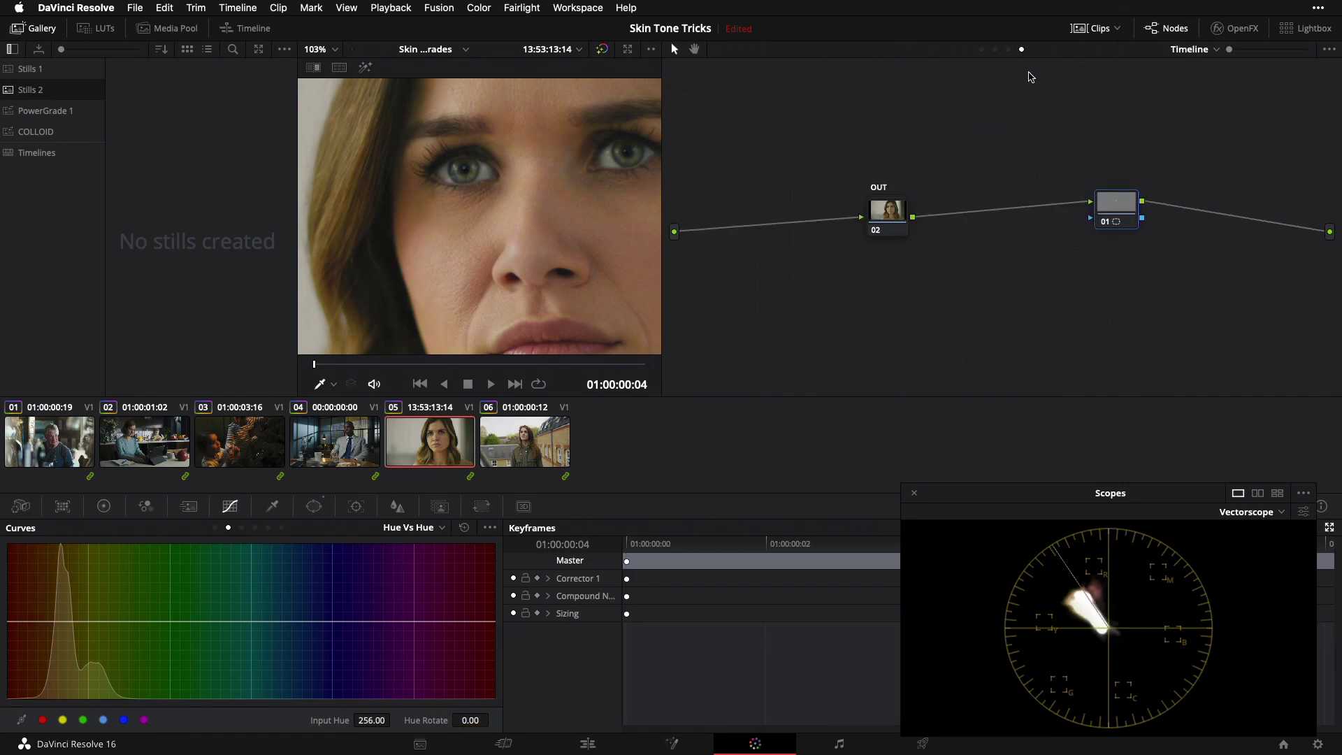
{"action": "left_click_drag", "start_coordinate": [1112, 208], "coordinate": [1097, 206]}
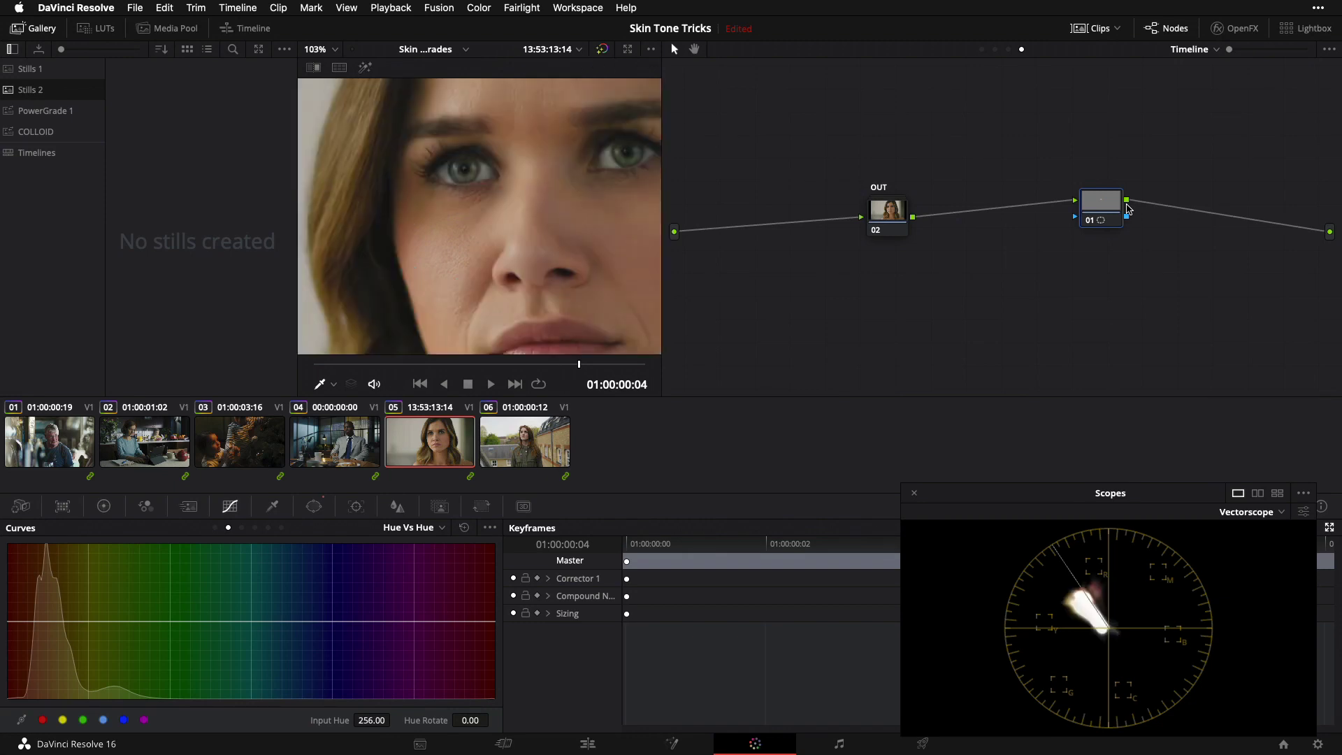
{"action": "left_click", "coordinate": [1009, 49]}
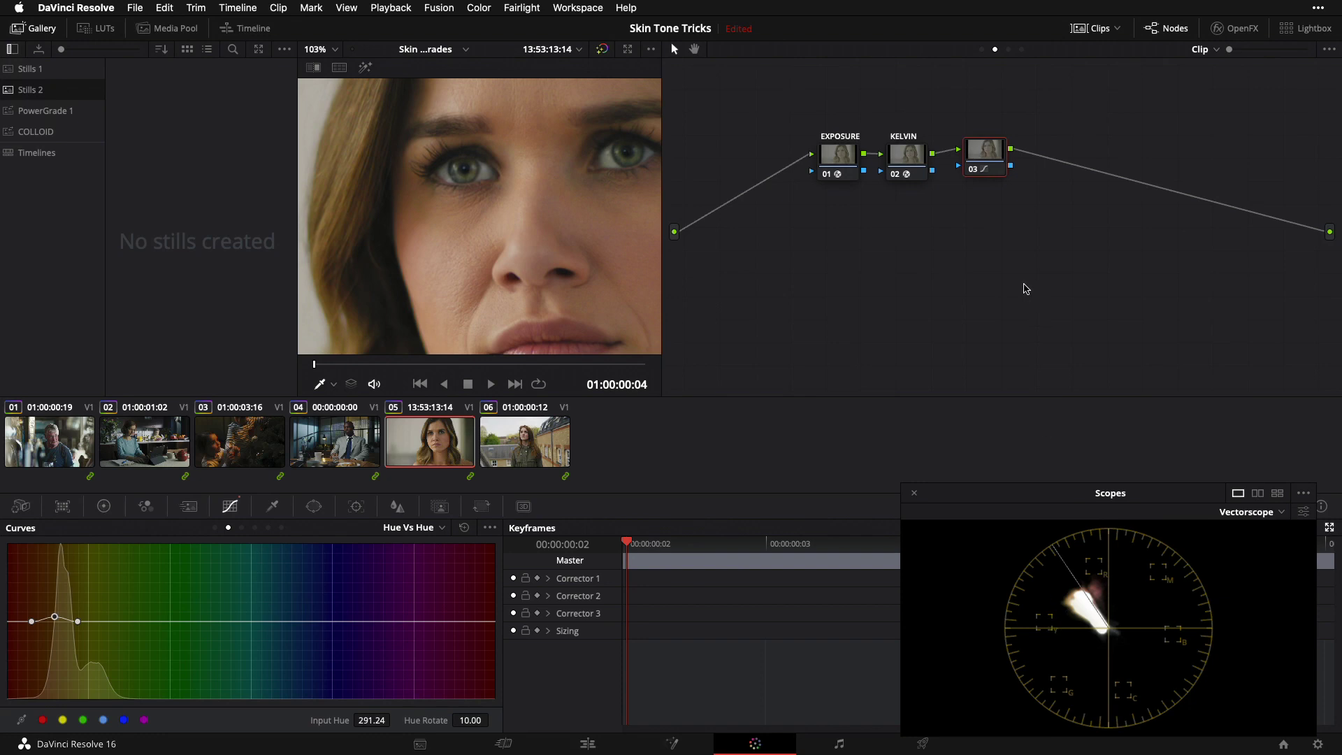
{"action": "key", "text": "super+d"}
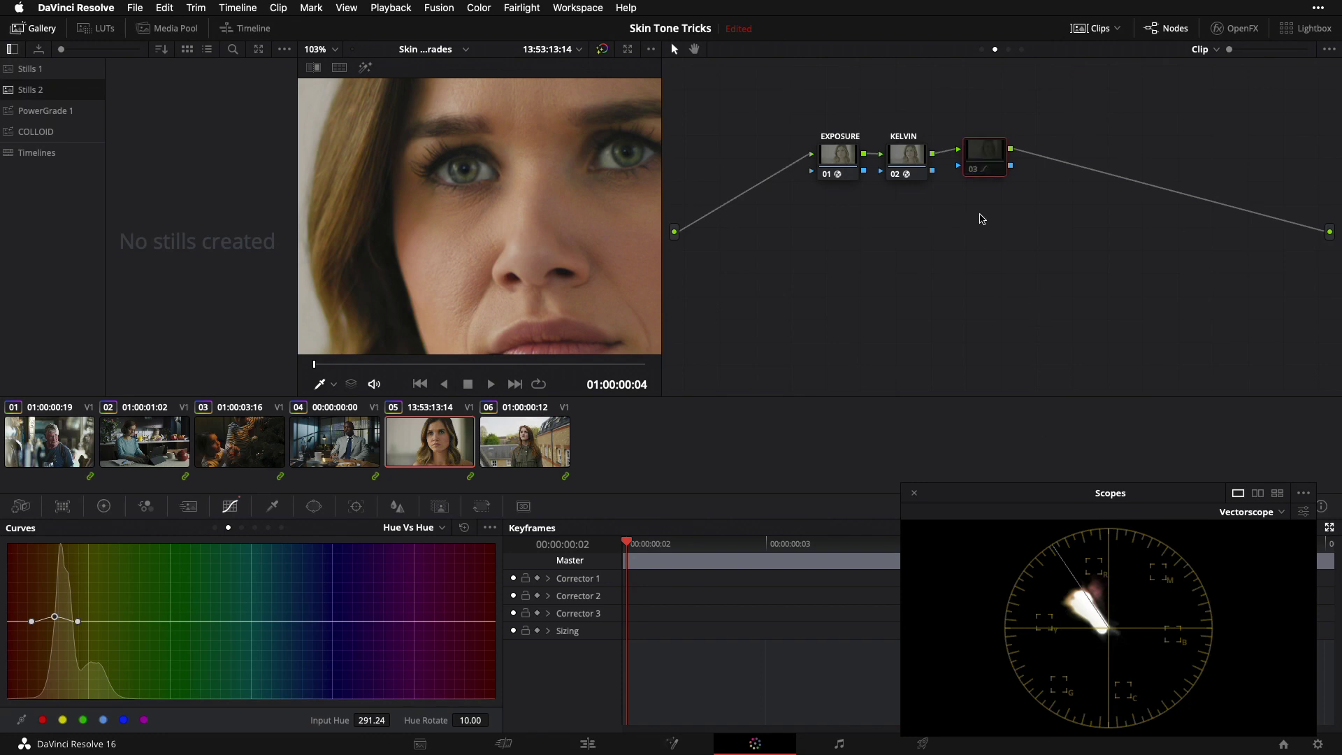
{"action": "key", "text": "super+d"}
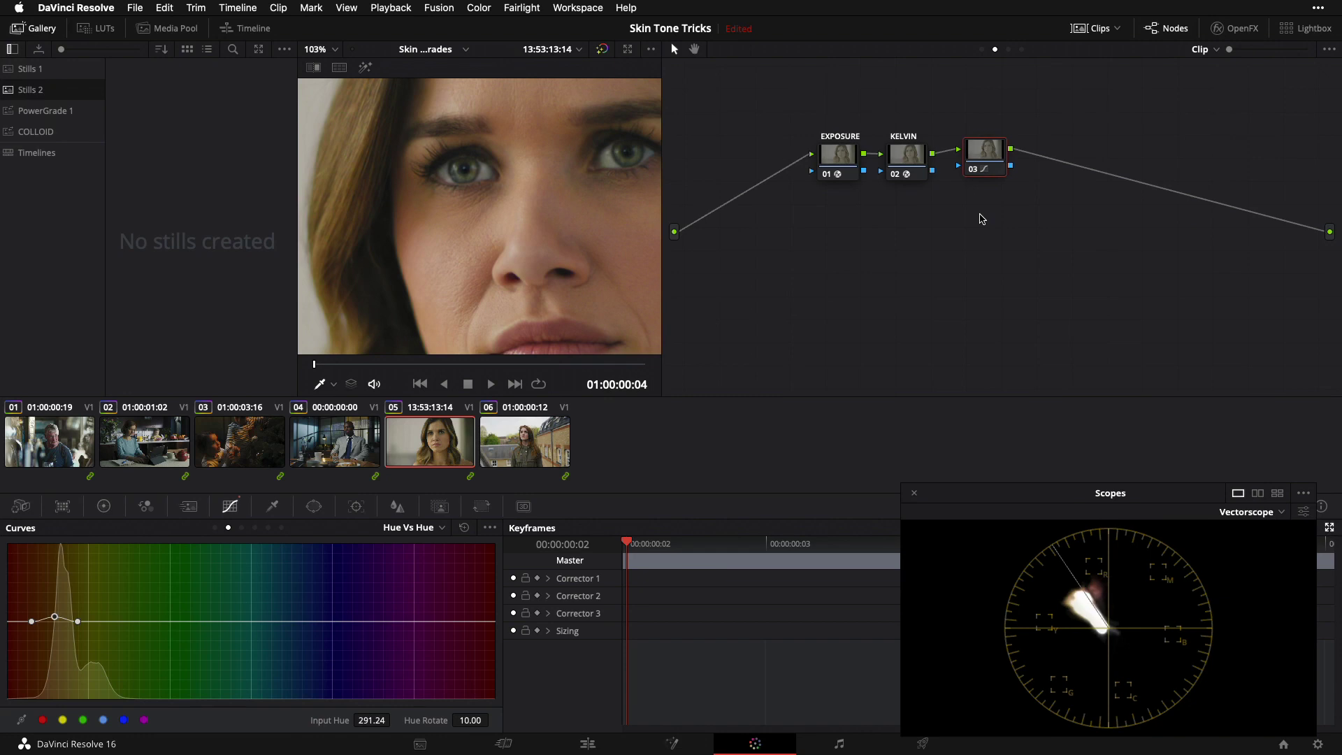
On node 03, lower the cheek's skin-hue saturation to 0.90 with Hue vs Sat, then compare bypassed.
{"action": "left_click", "coordinate": [241, 529]}
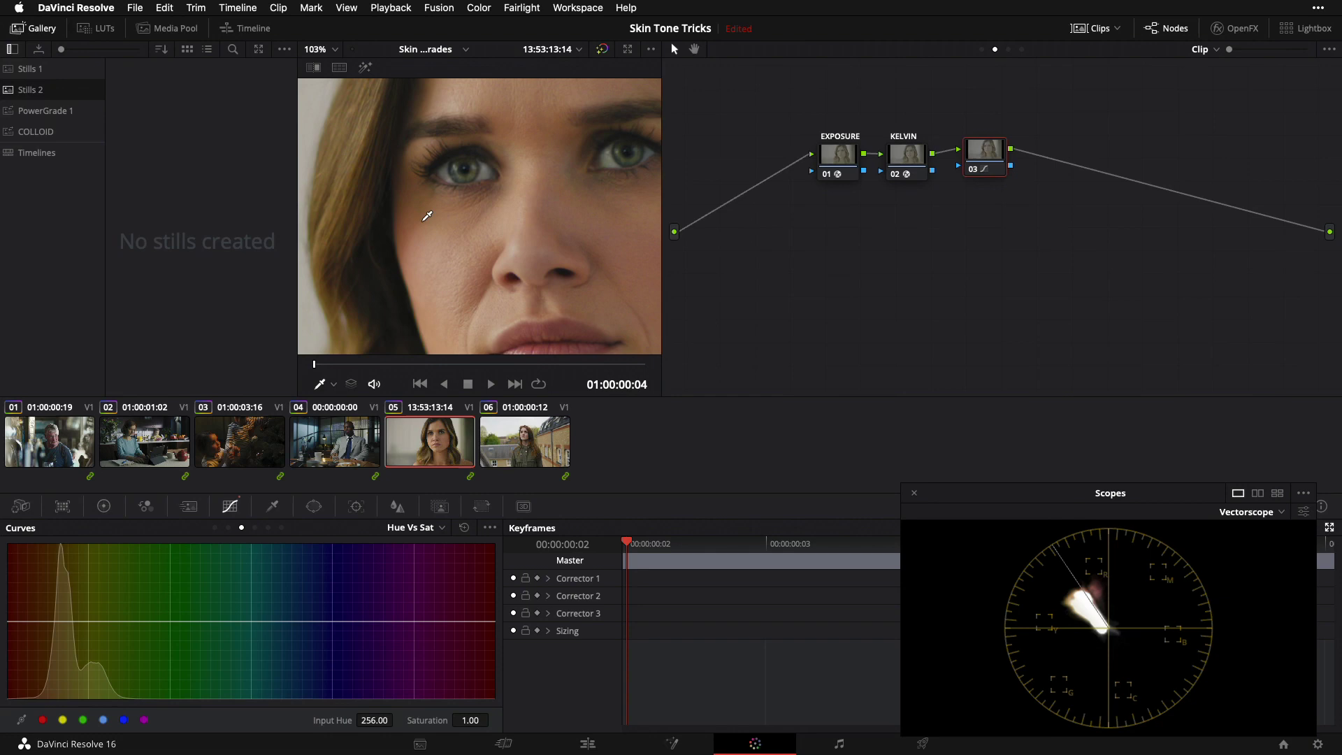
{"action": "left_click", "coordinate": [453, 276]}
{"action": "left_click_drag", "start_coordinate": [417, 728], "coordinate": [414, 728]}
{"action": "key", "text": "ctrl+d"}
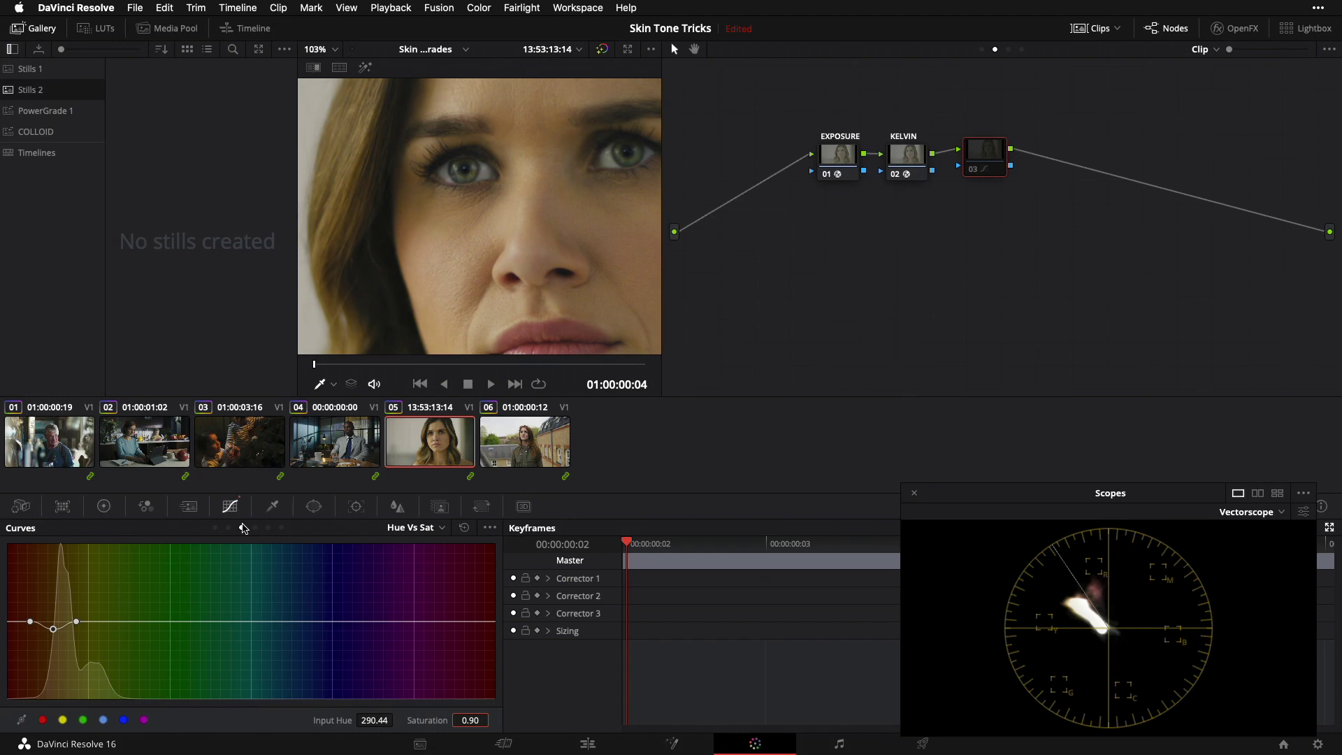
{"action": "key", "text": "ctrl+d"}
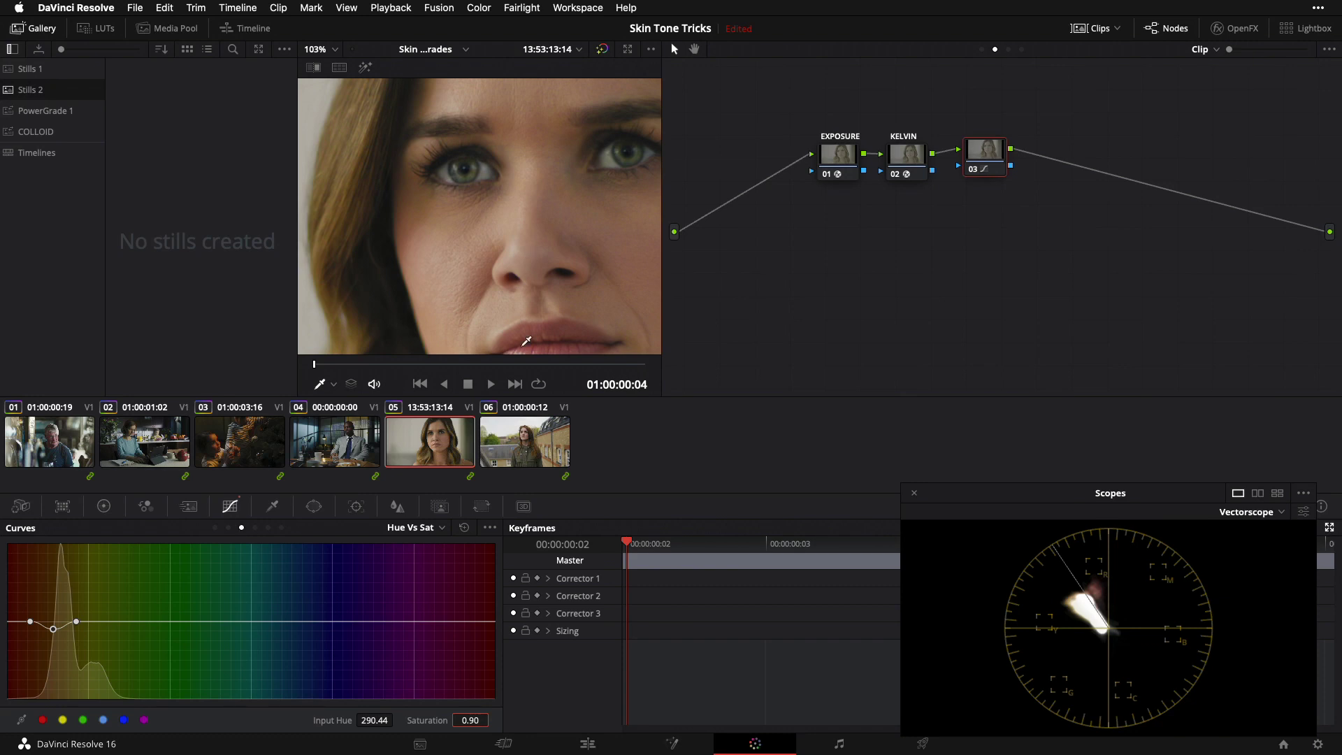
Load shot 6 and select skin sample node 01 in the timeline-level node graph.
{"action": "left_click", "coordinate": [529, 453]}
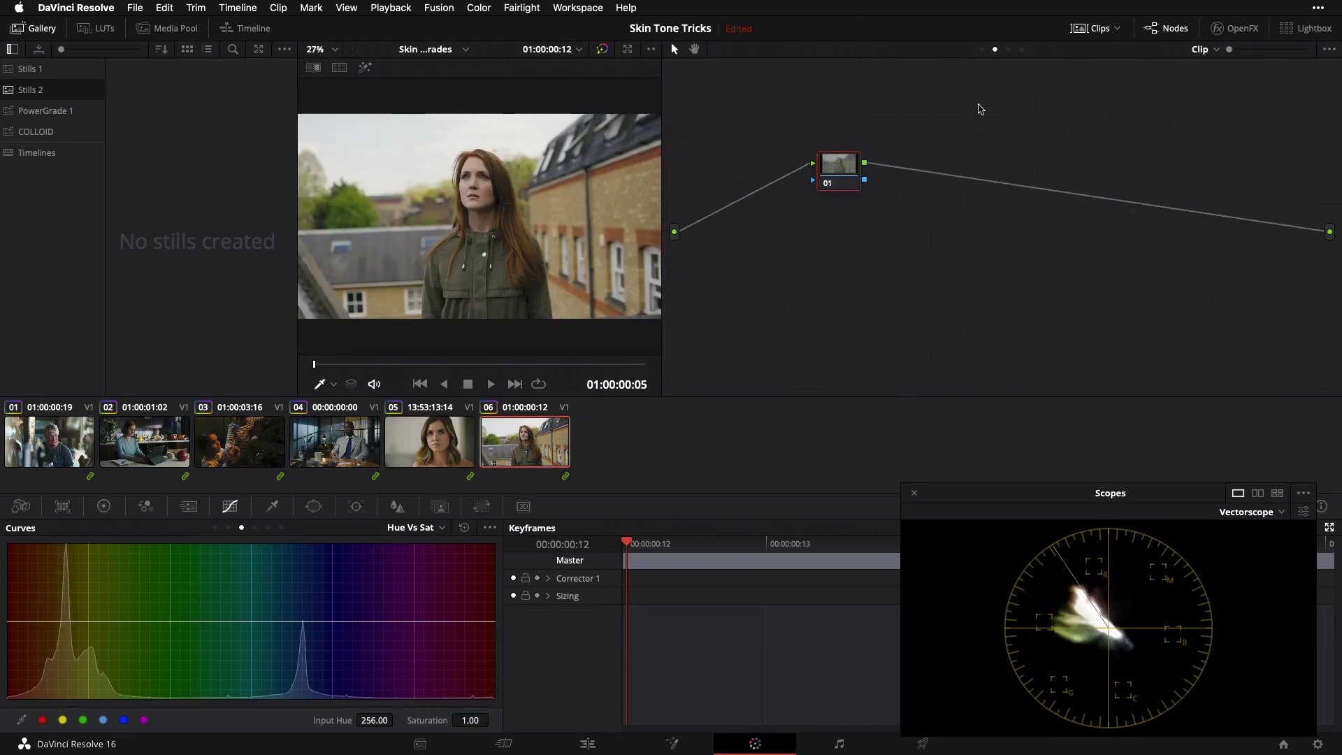
{"action": "left_click", "coordinate": [1021, 50]}
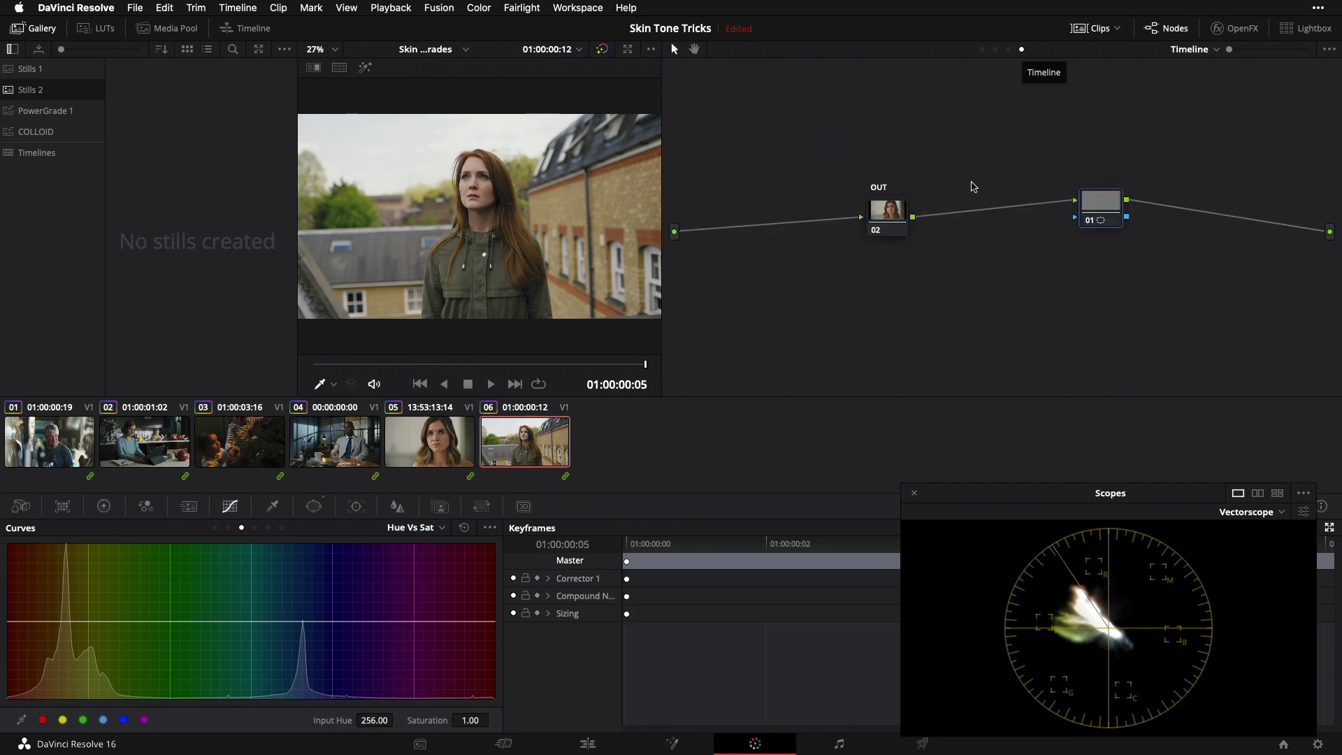
{"action": "left_click", "coordinate": [1098, 208]}
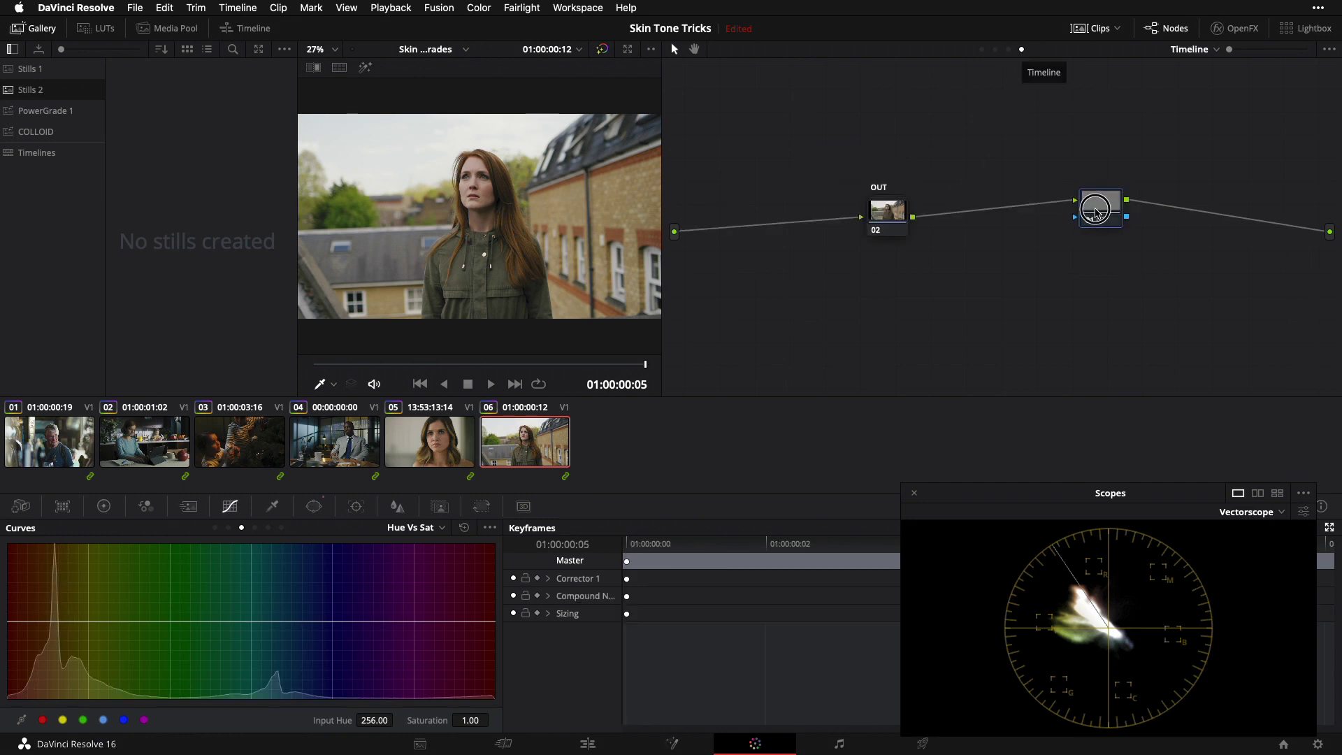
{"action": "left_click_drag", "start_coordinate": [1097, 209], "coordinate": [1090, 216]}
Move the sample circle onto her cheek beside the nose, shrink it slightly, and check the highlight.
{"action": "left_click", "coordinate": [314, 507]}
{"action": "scroll", "coordinate": [430, 195], "scroll_direction": "up", "scroll_amount": 2}
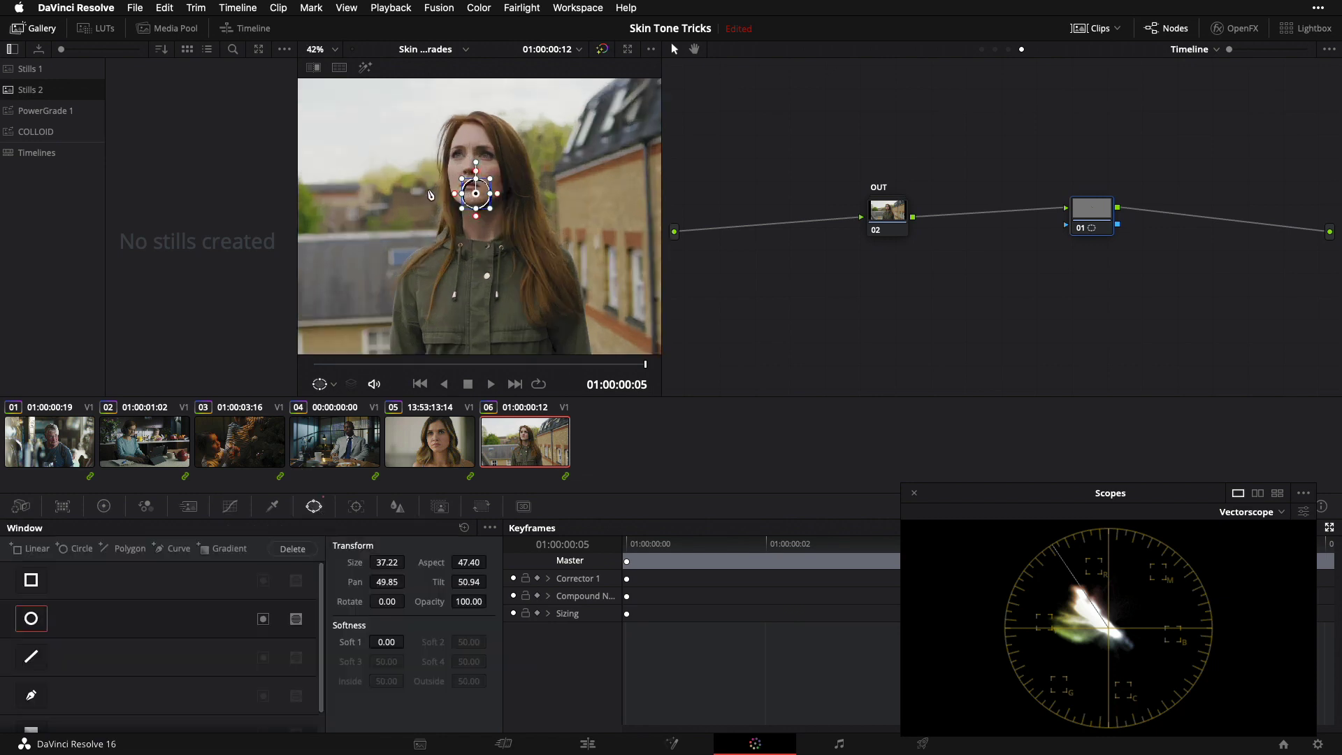
{"action": "scroll", "coordinate": [430, 194], "scroll_direction": "up", "scroll_amount": 5}
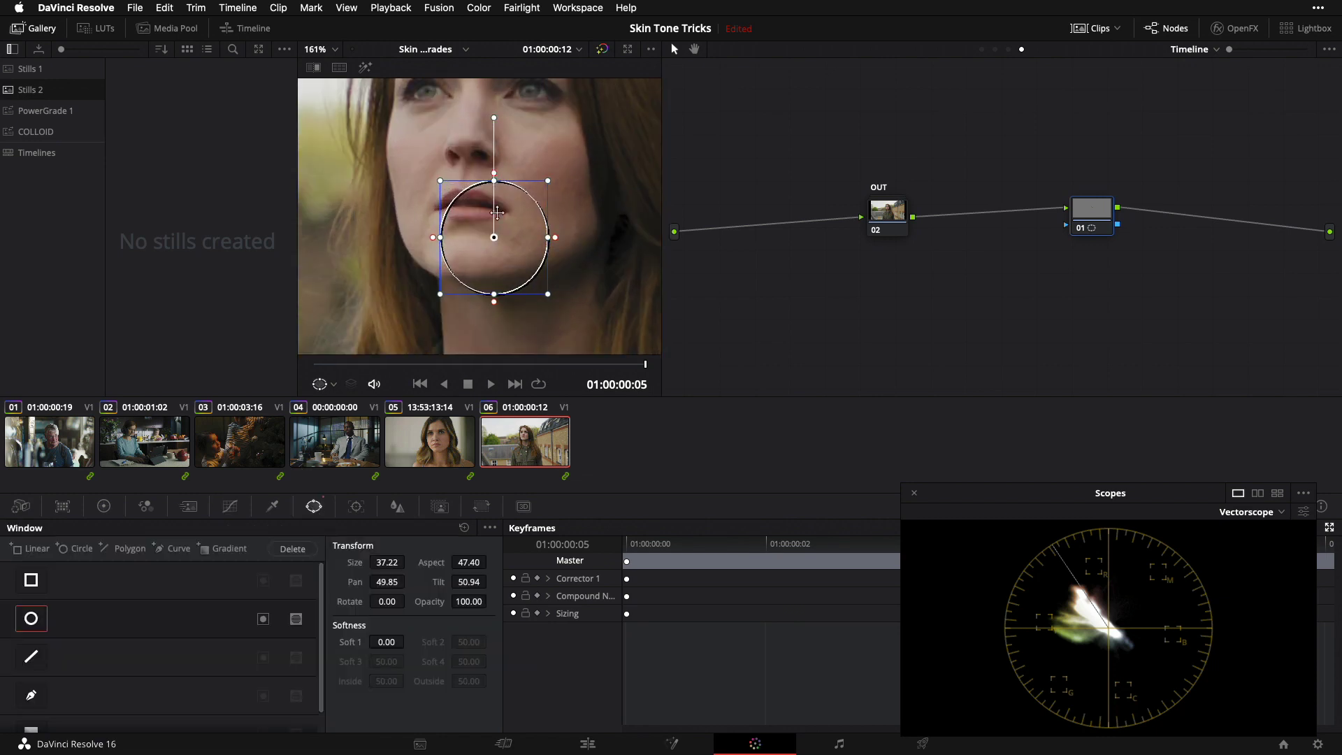
{"action": "left_click_drag", "start_coordinate": [498, 212], "coordinate": [429, 120]}
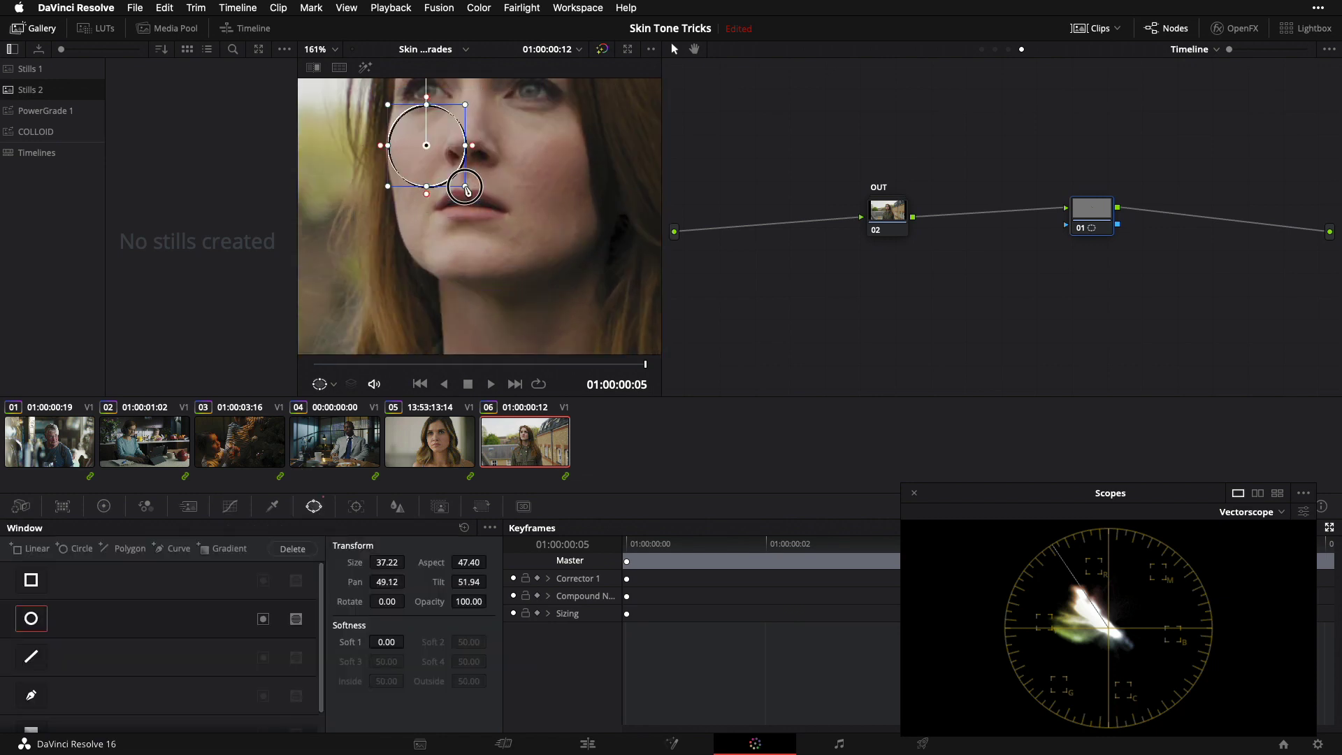
{"action": "left_click_drag", "start_coordinate": [467, 189], "coordinate": [465, 188]}
{"action": "key", "text": "shift+h"}
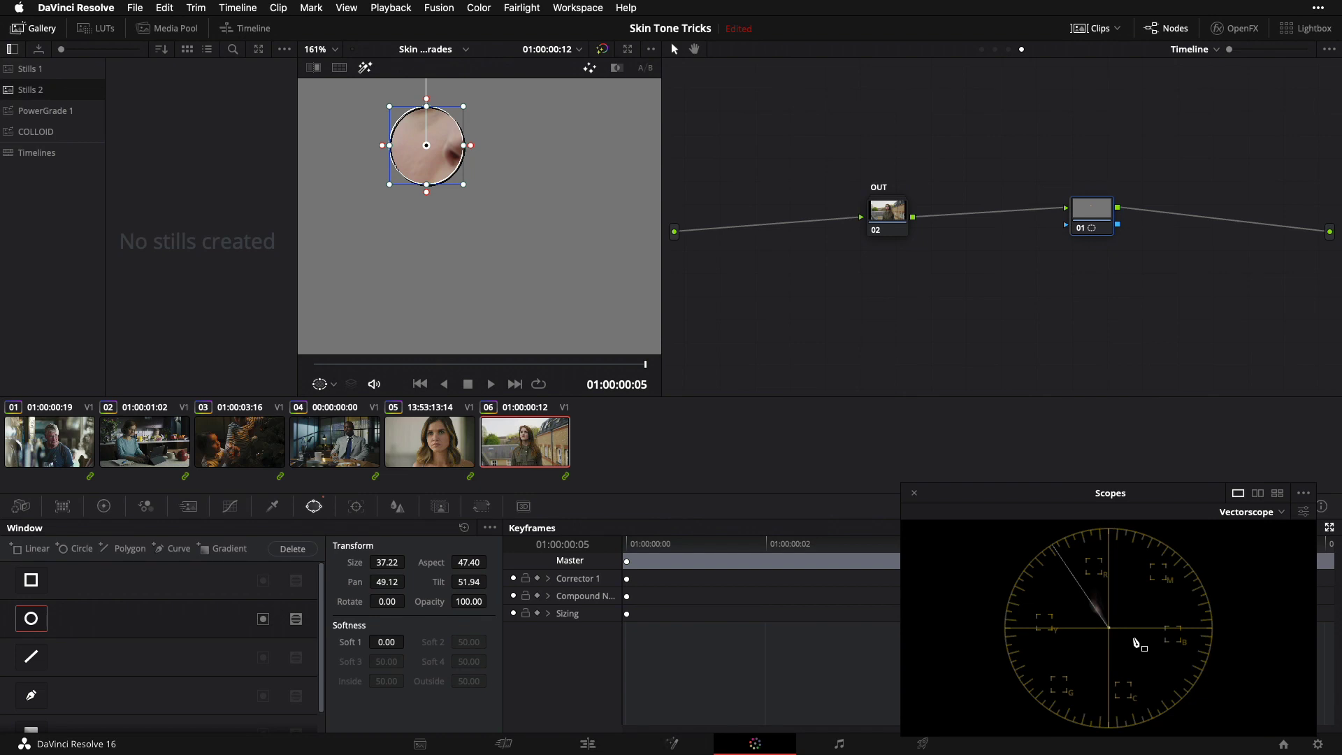
{"action": "key", "text": "shift+h"}
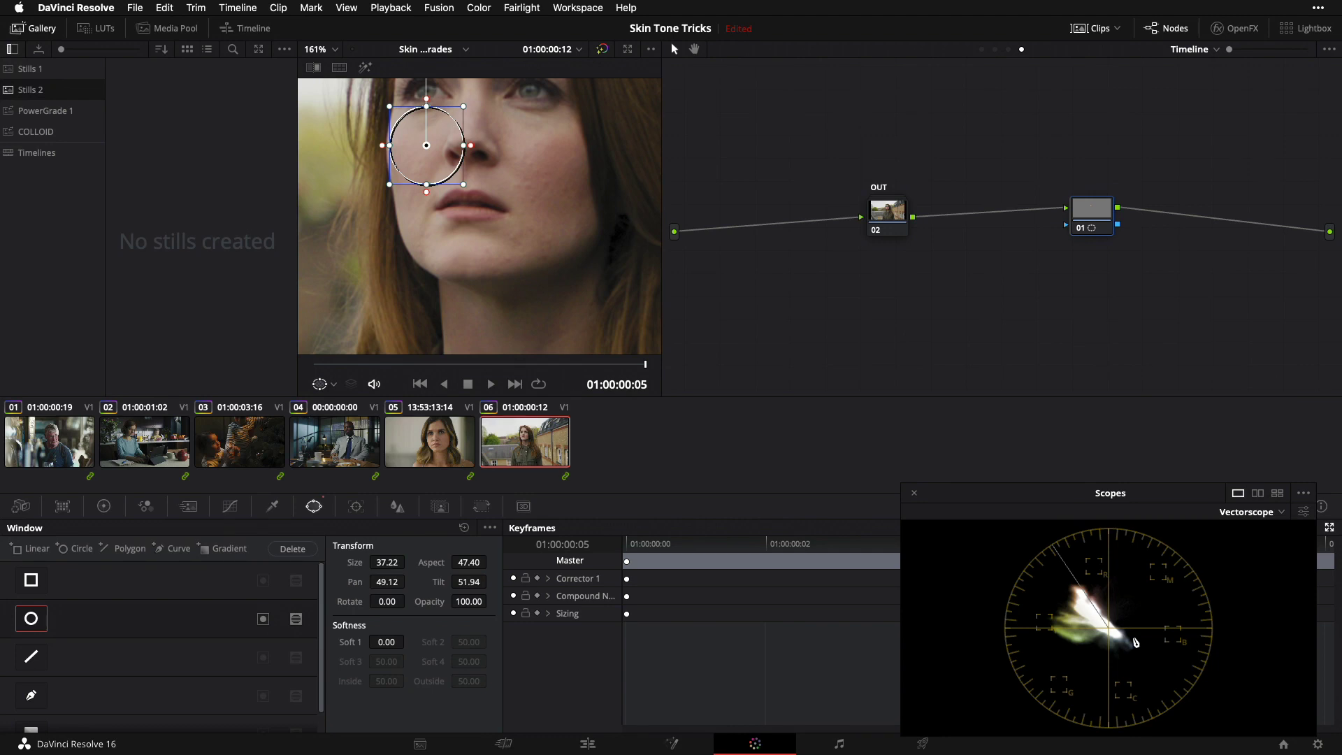
Apply the CREATIVE INTENT still from the Stills 1 album to shot 6's clip graph.
{"action": "left_click", "coordinate": [997, 50]}
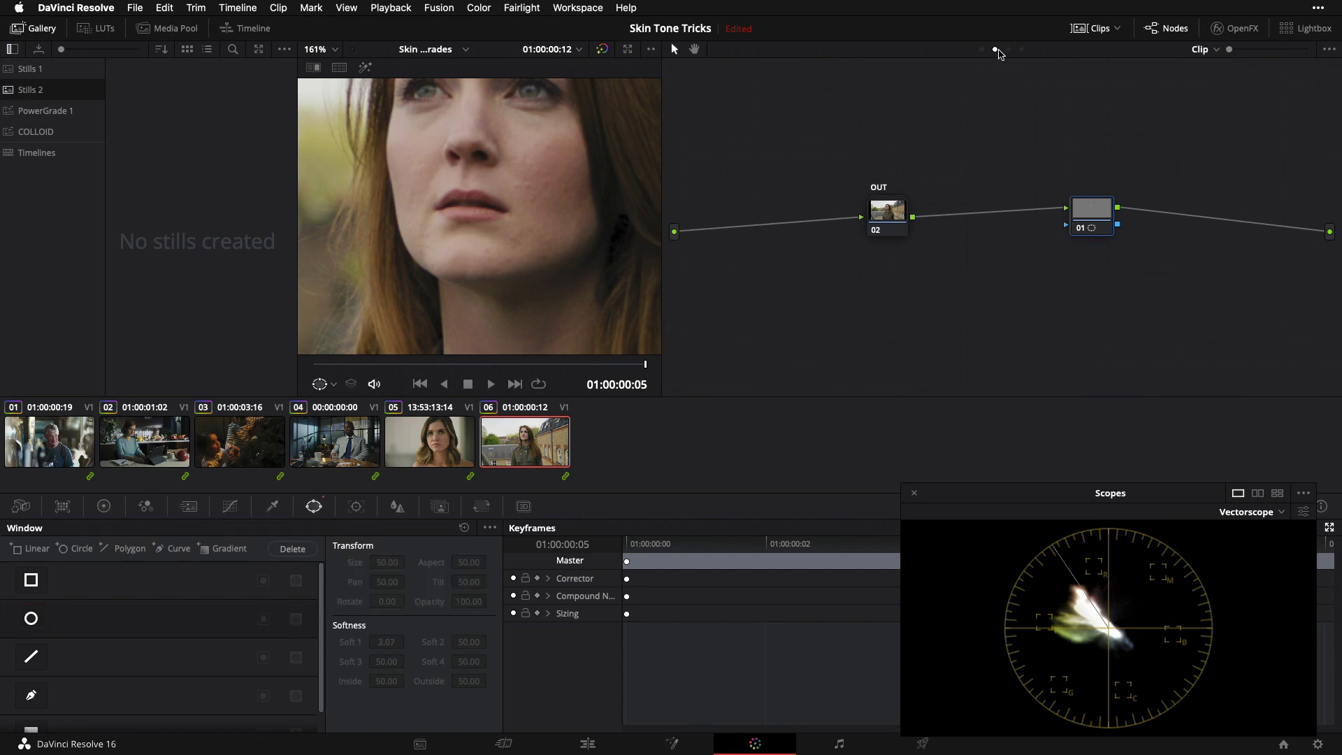
{"action": "left_click", "coordinate": [55, 72]}
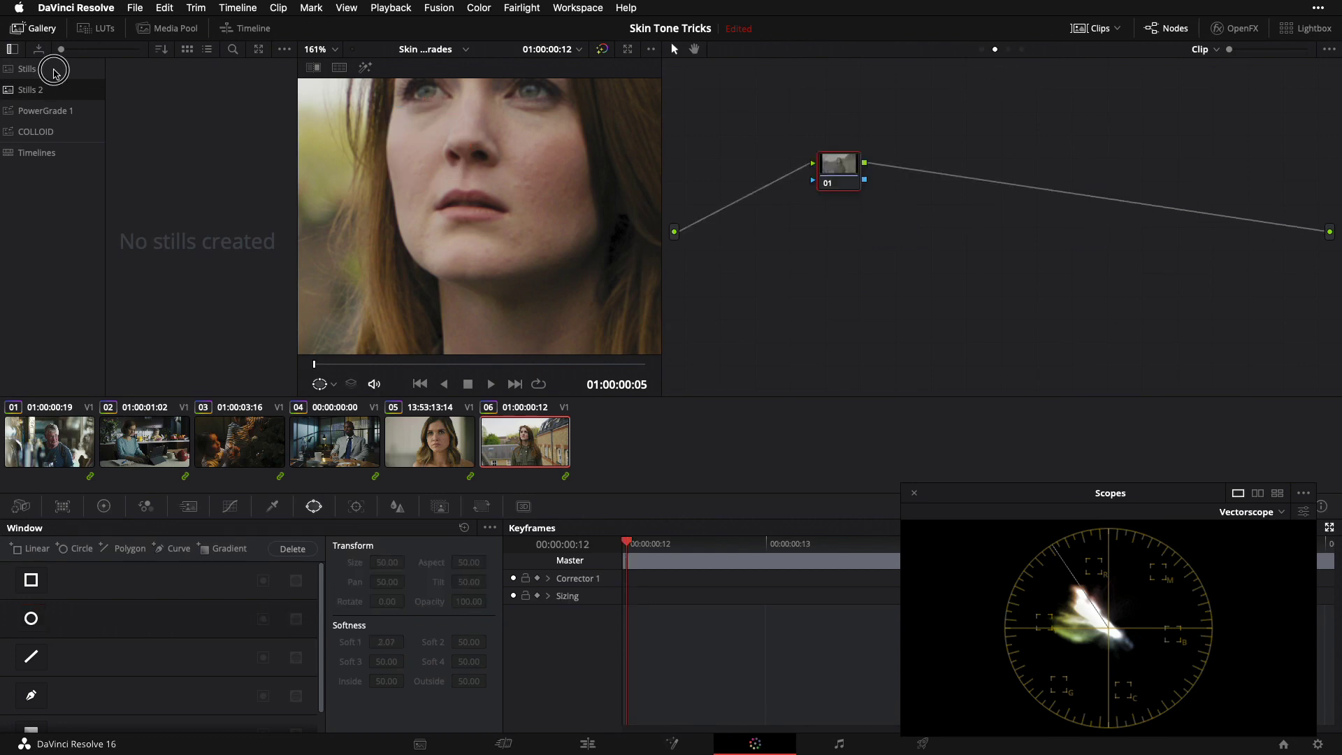
{"action": "key", "text": "shift+z"}
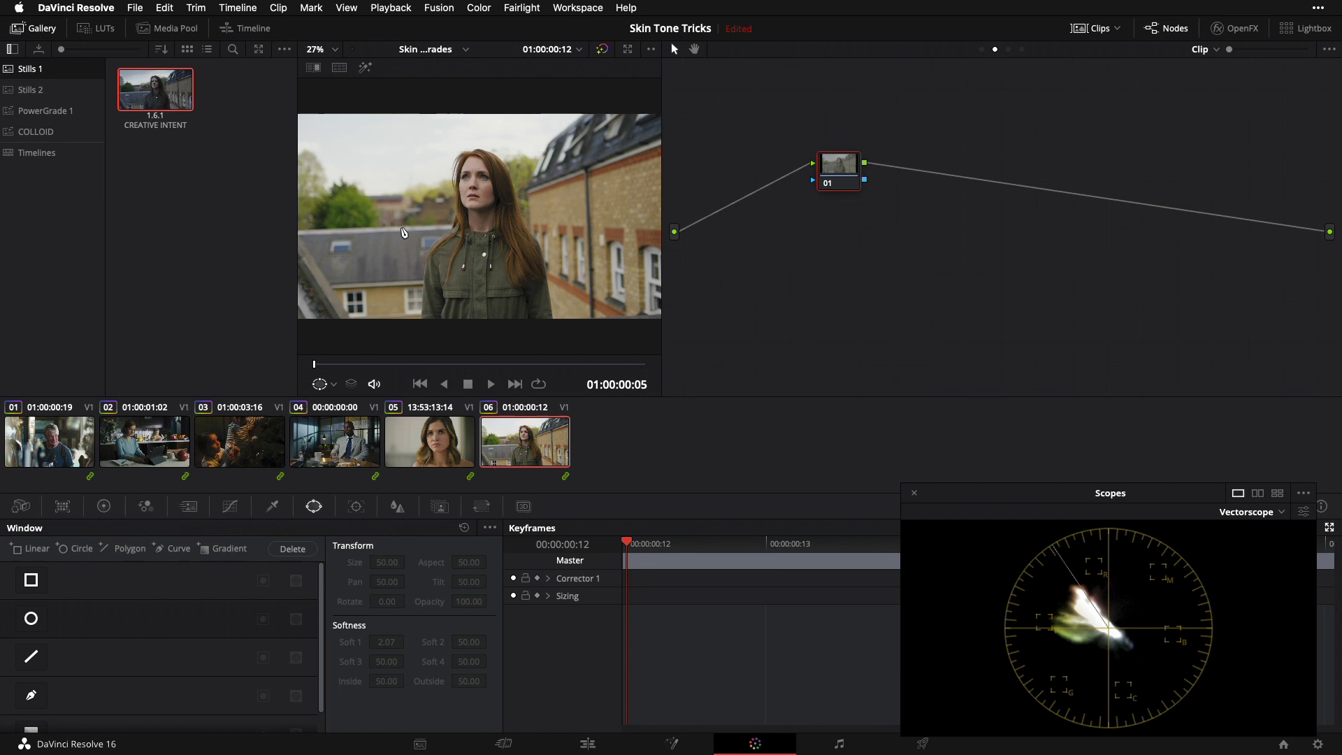
{"action": "double_click", "coordinate": [173, 96]}
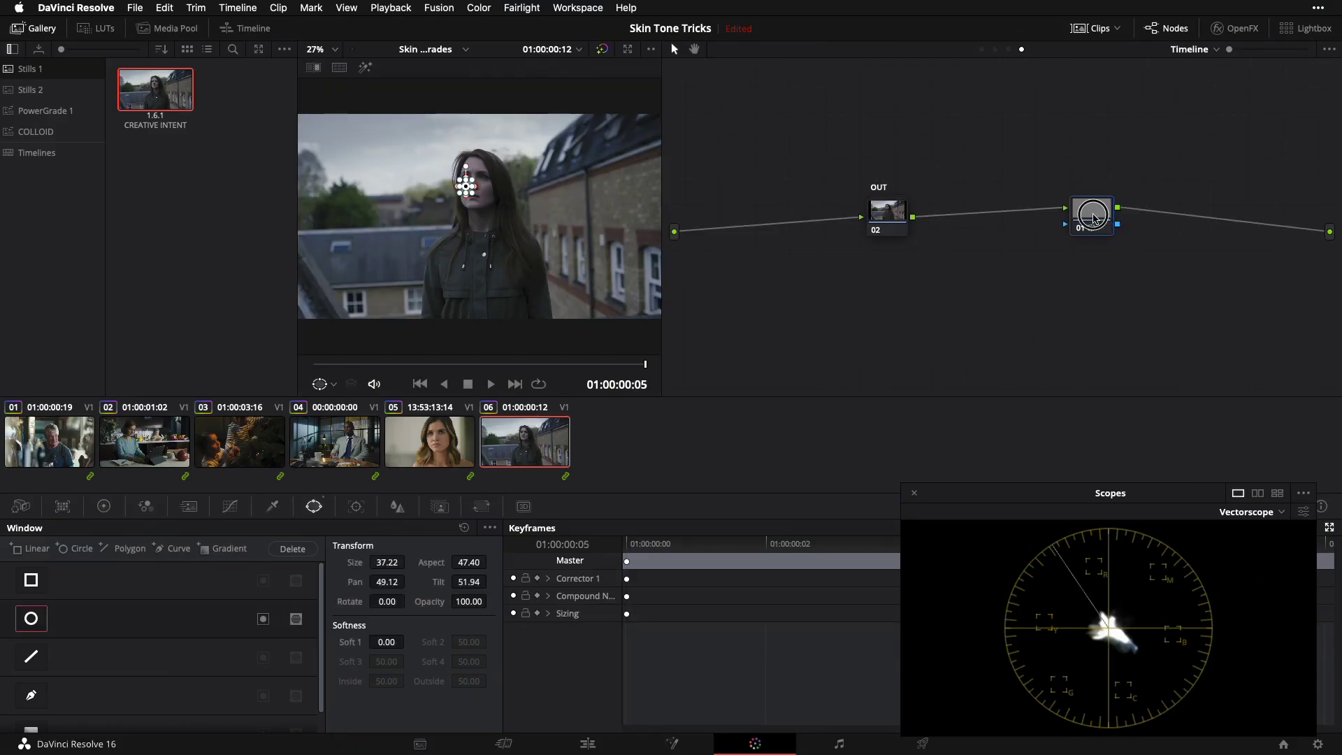
{"action": "left_click_drag", "start_coordinate": [1094, 218], "coordinate": [1100, 218]}
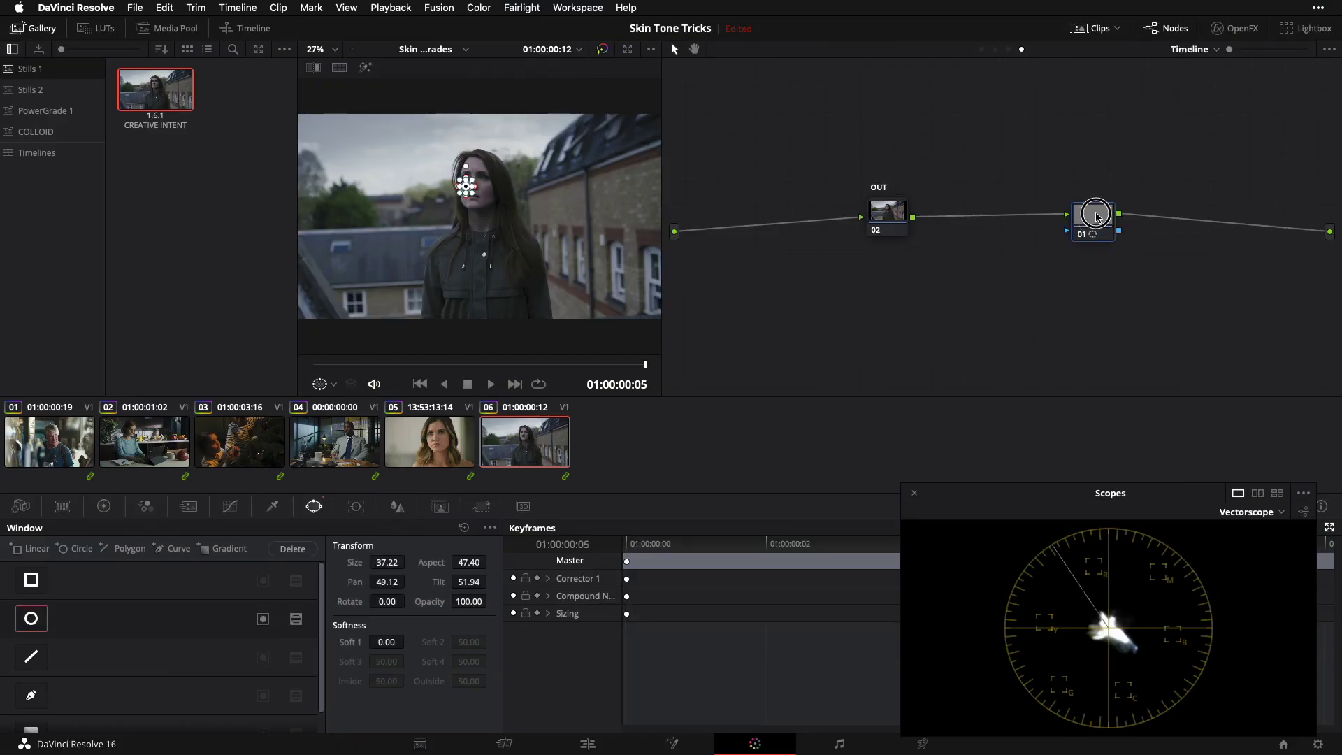
{"action": "key", "text": "shift+h"}
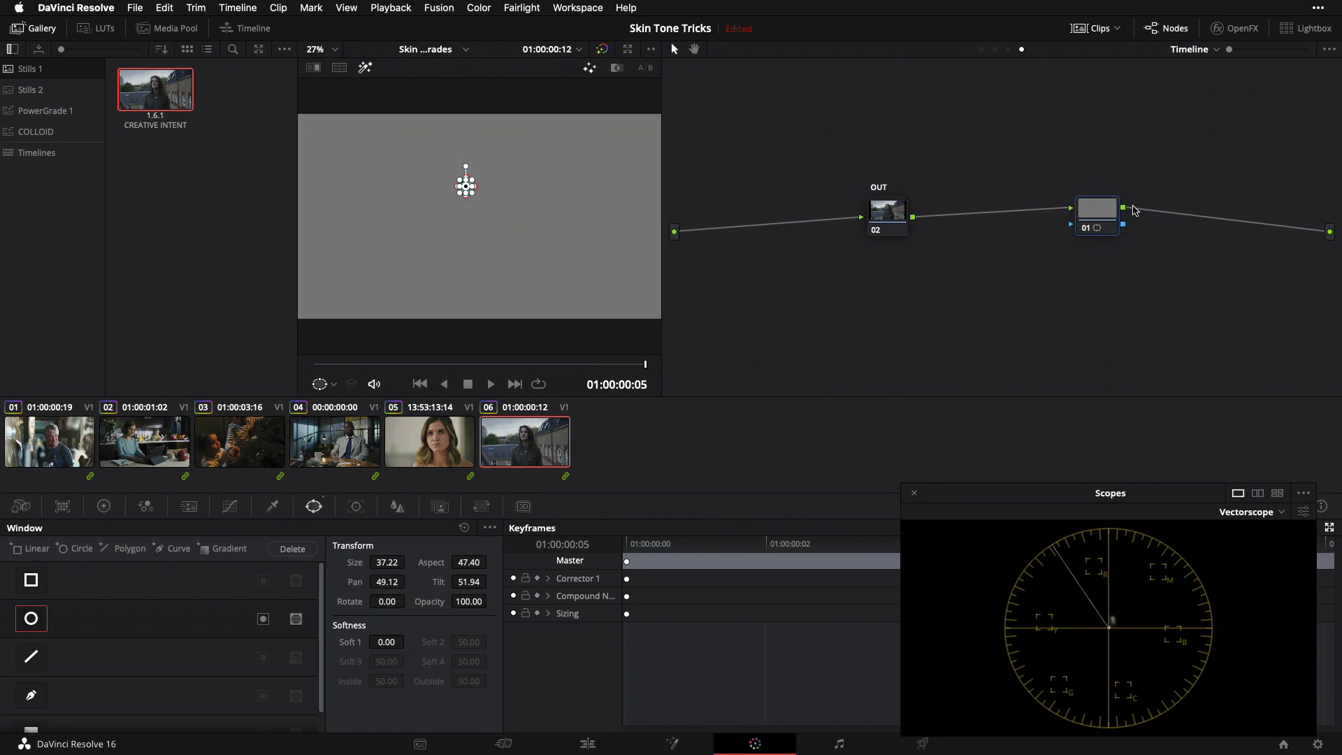